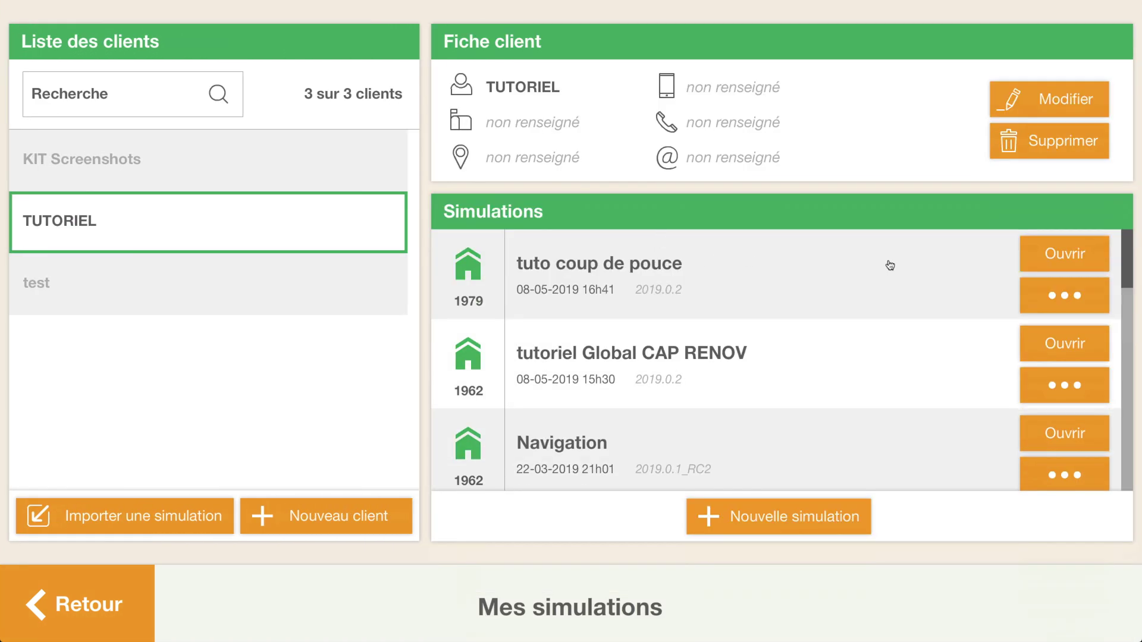
# Open the simulation "tuto coup de pouce" from its Bilan énergétique stage and accept the warning about existing renovation scenarios.
pyautogui.click(1035, 265)
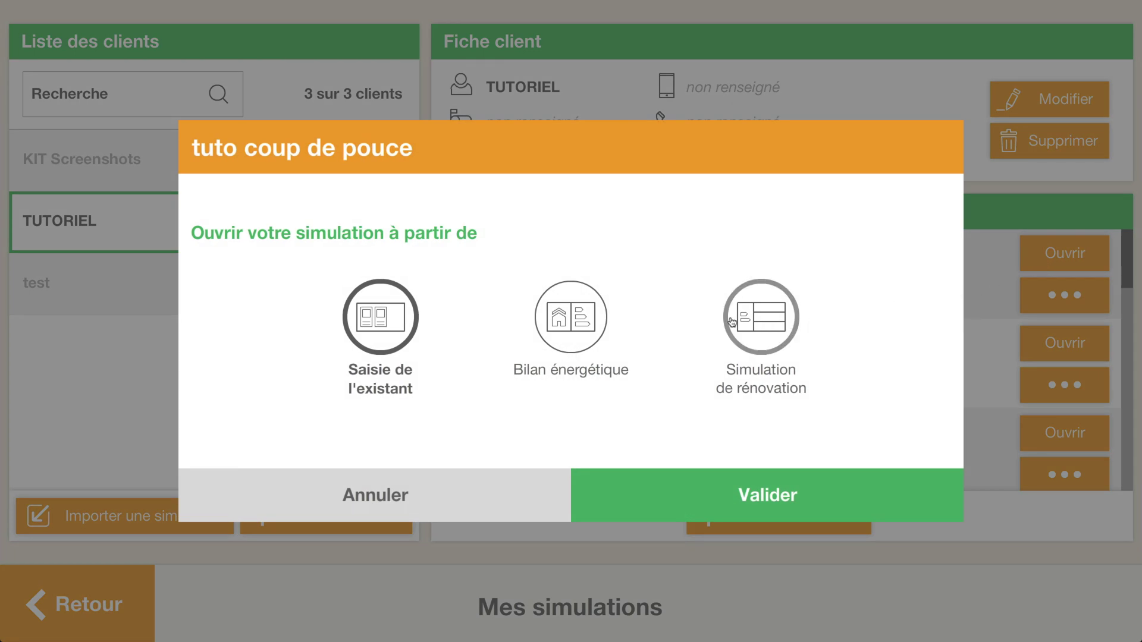
pyautogui.click(571, 318)
pyautogui.click(630, 484)
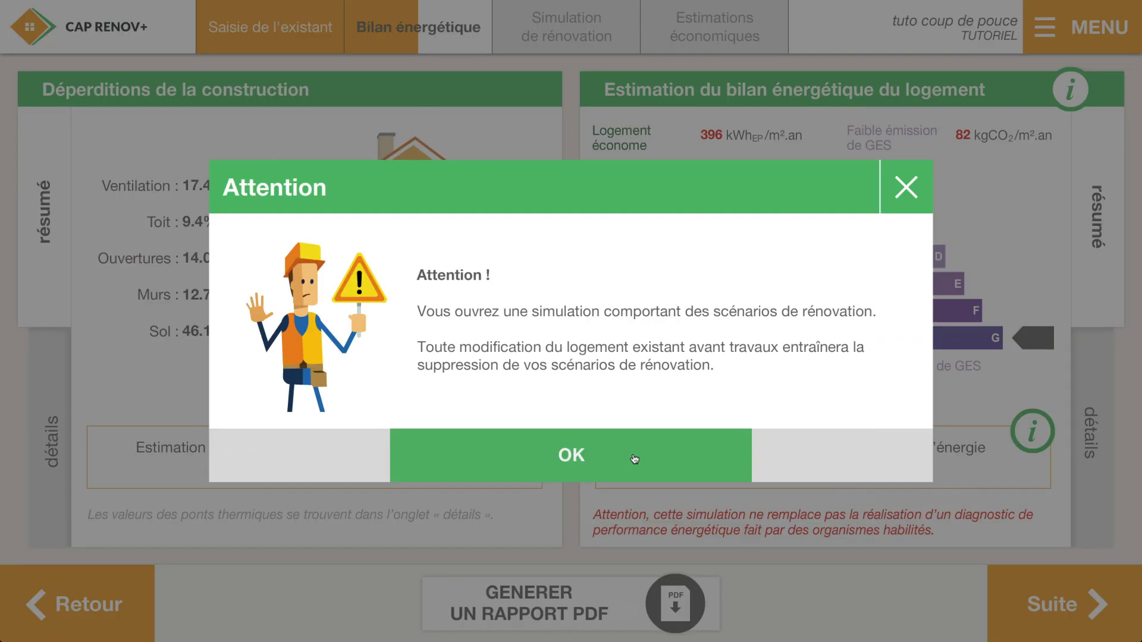
pyautogui.click(633, 456)
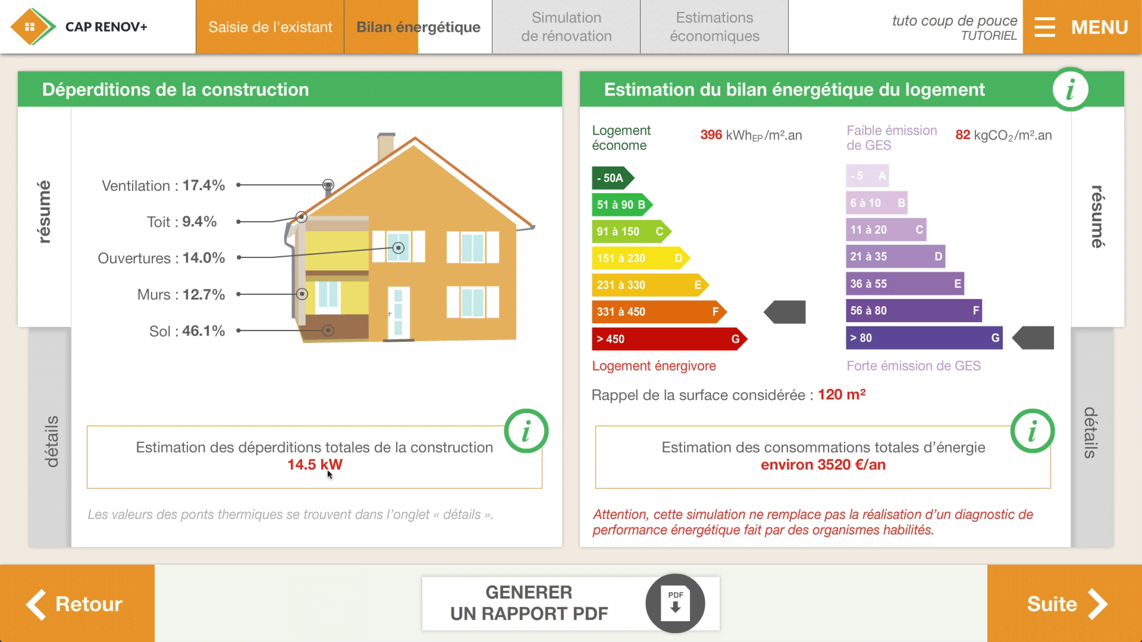
# Examine the detailed heat loss results of the construction and return to the summary view.
pyautogui.click(58, 420)
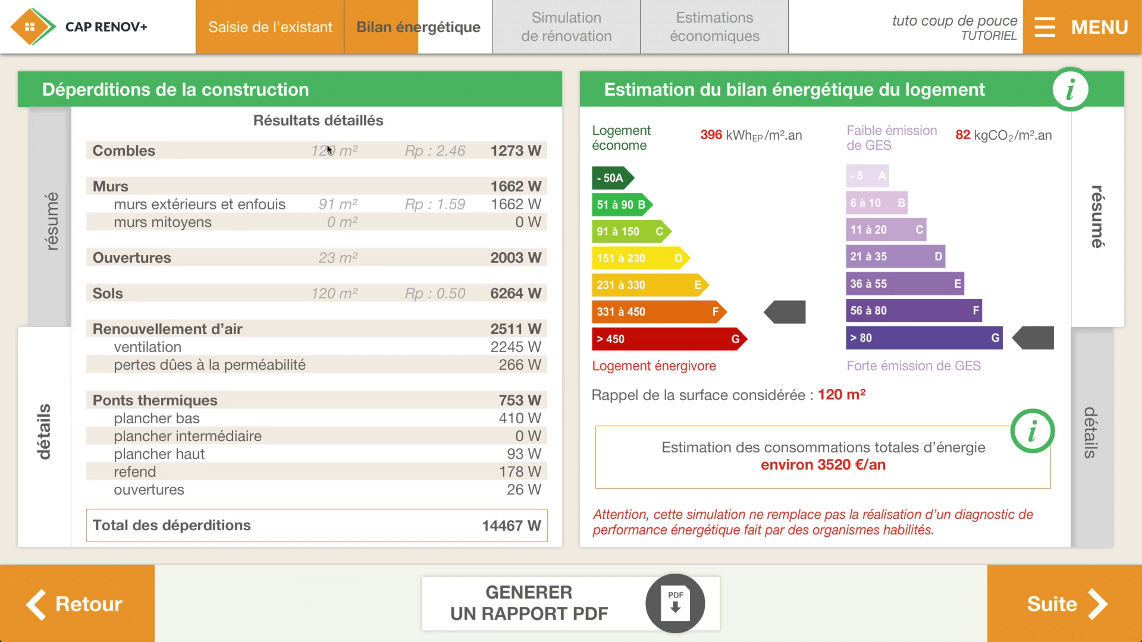
pyautogui.click(59, 263)
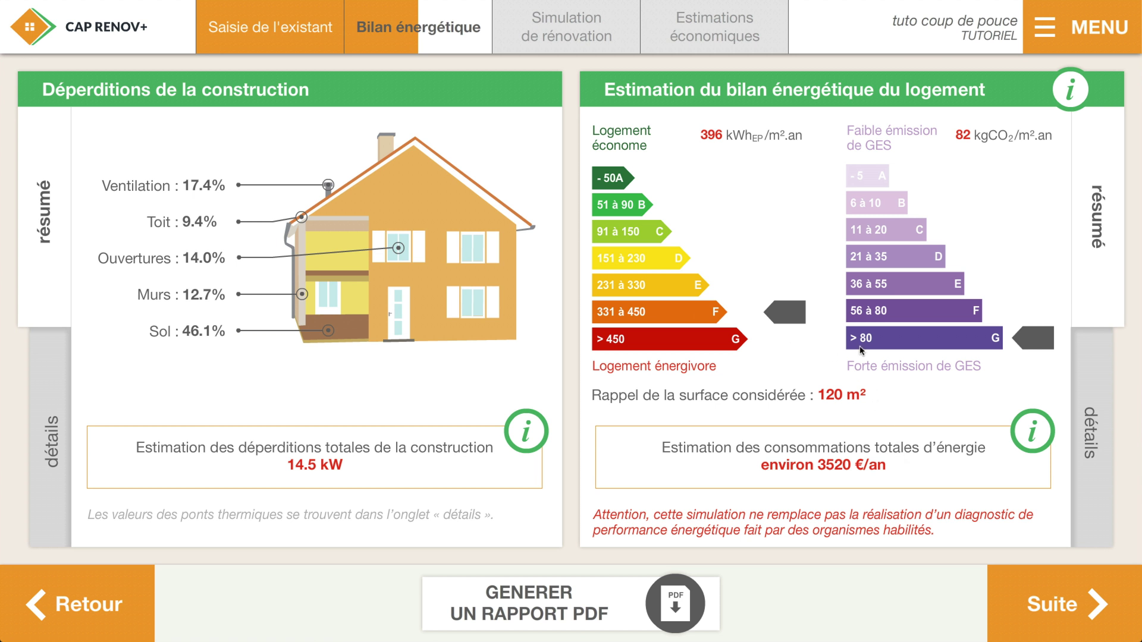
# Confirm the household income level as "Moins de 21 630€" for the aid beneficiary and continue to the scenario overview.
pyautogui.click(1017, 574)
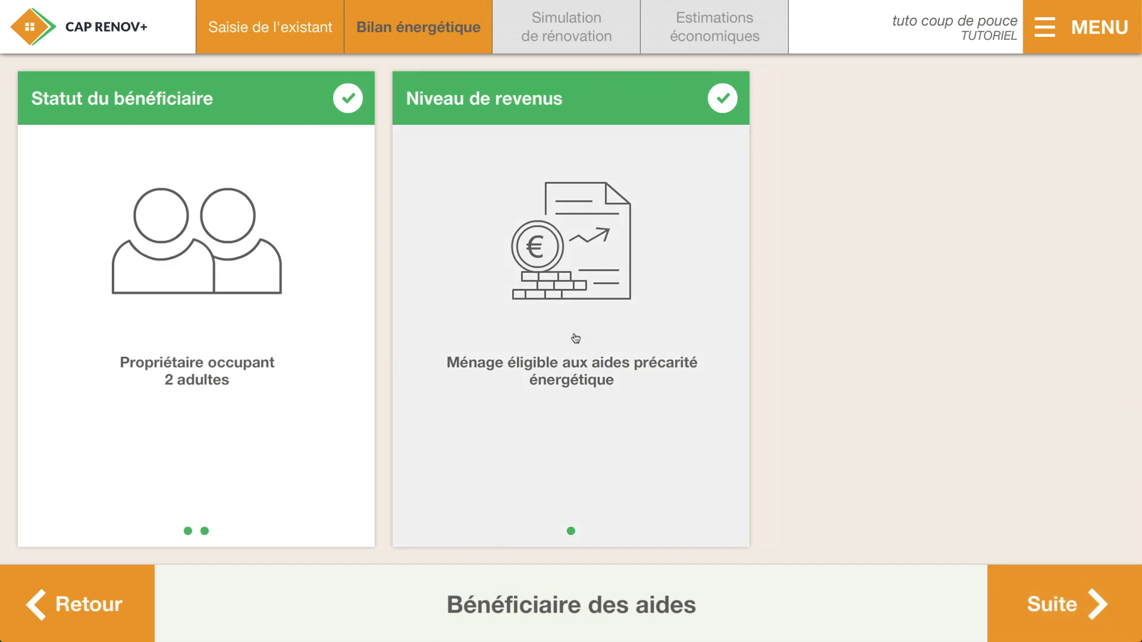
pyautogui.click(583, 332)
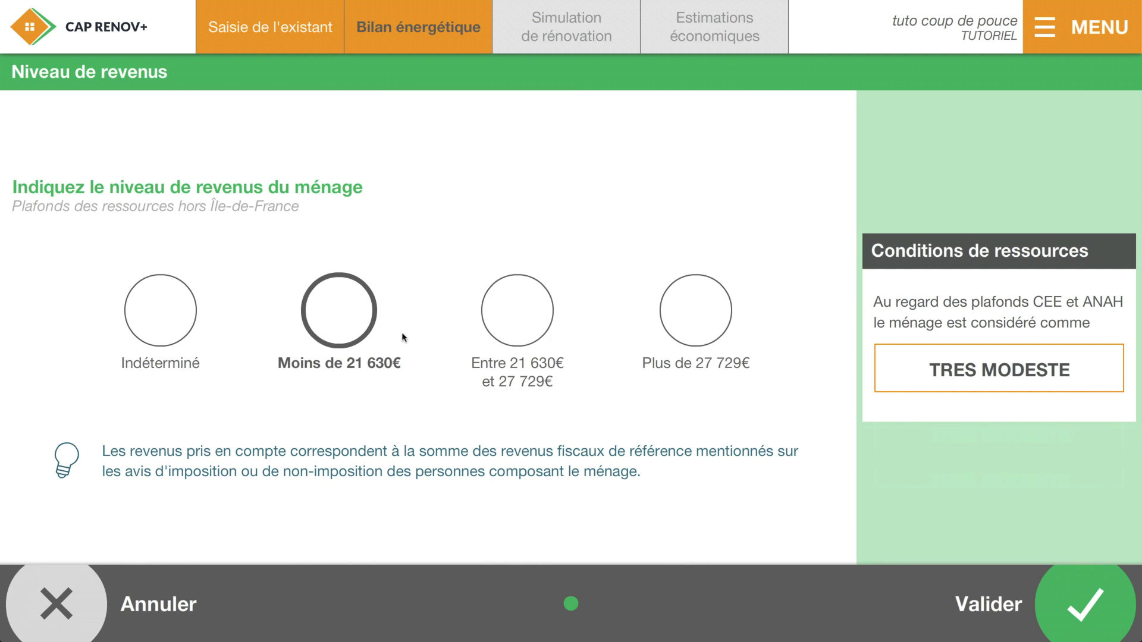
pyautogui.click(1045, 608)
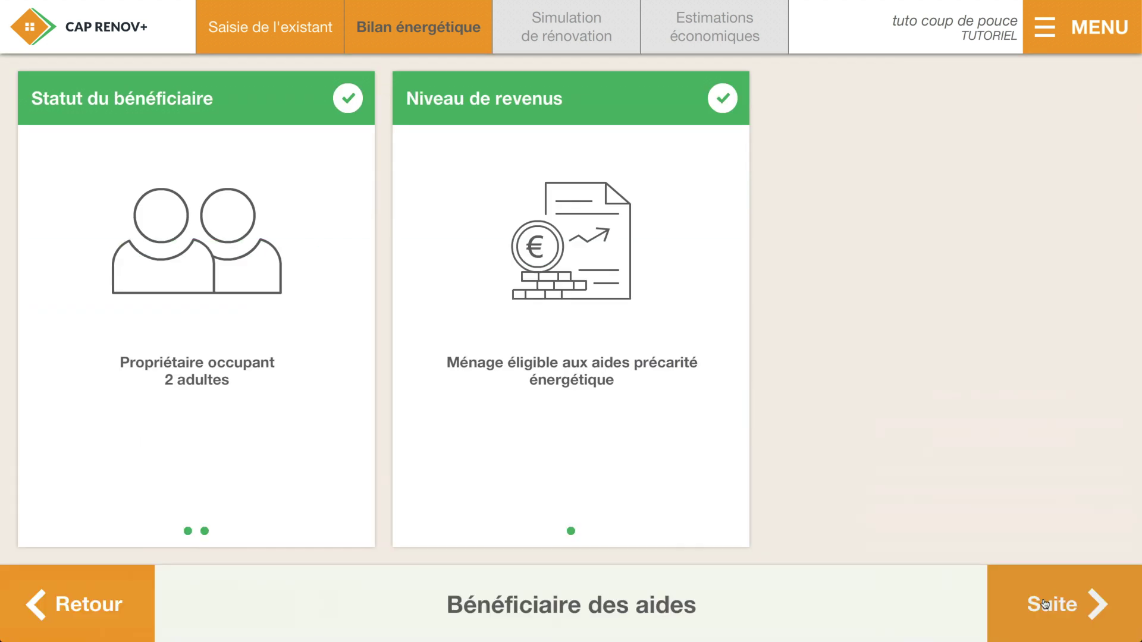
pyautogui.click(1044, 604)
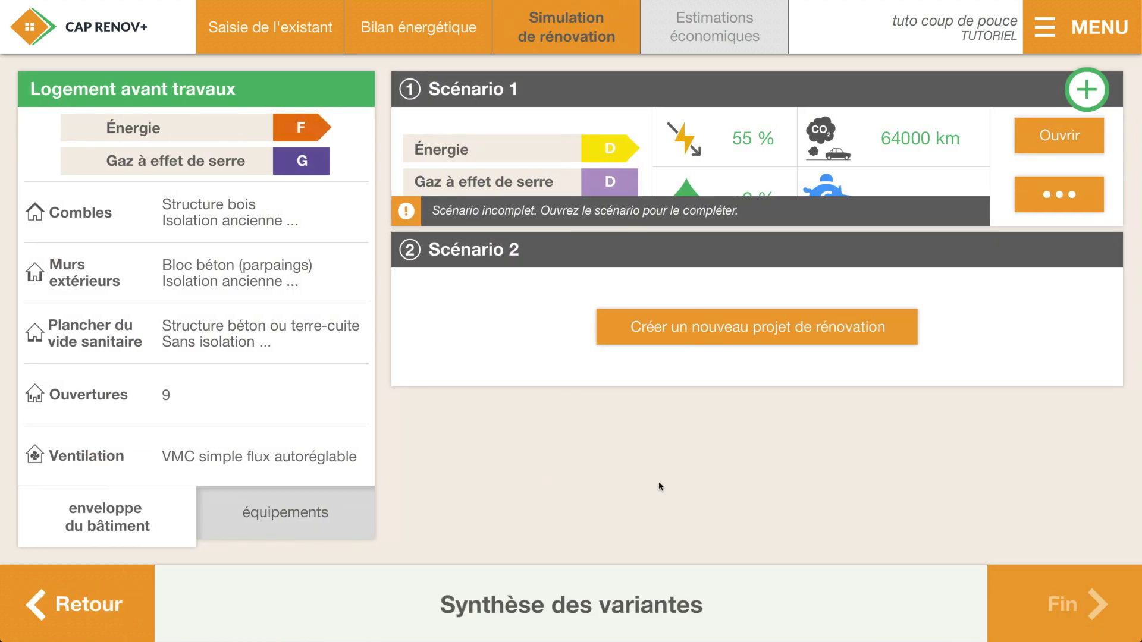
# Open Scénario 1 with Bâtiment and Chauffage et eau chaude selected, keep its building works, and proceed to the equipment renovation.
pyautogui.click(1053, 150)
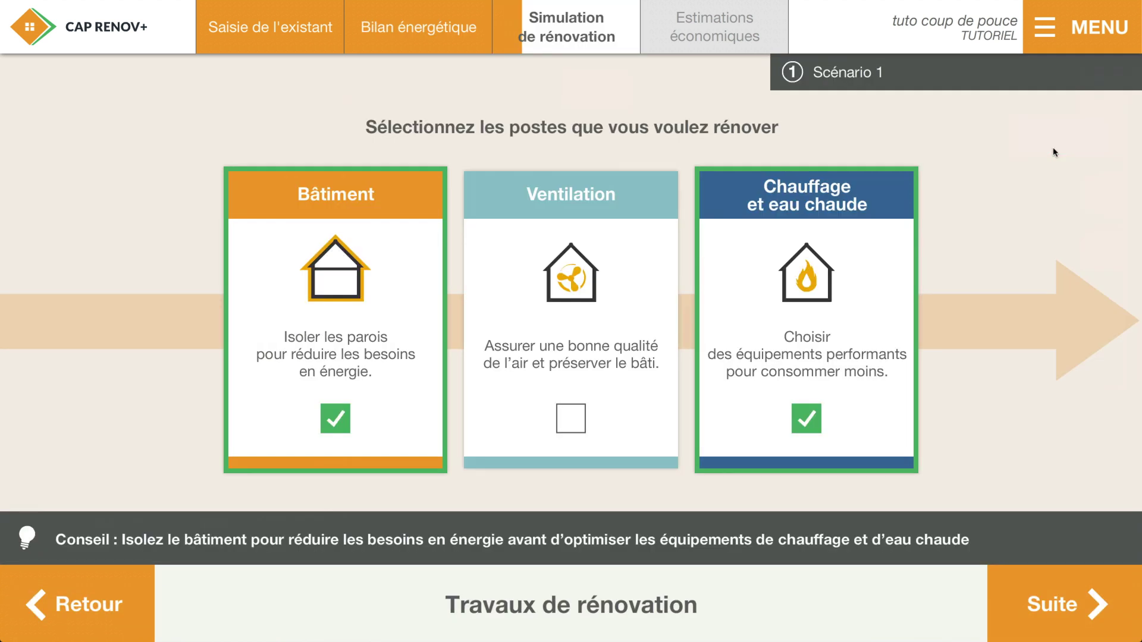
pyautogui.click(1049, 596)
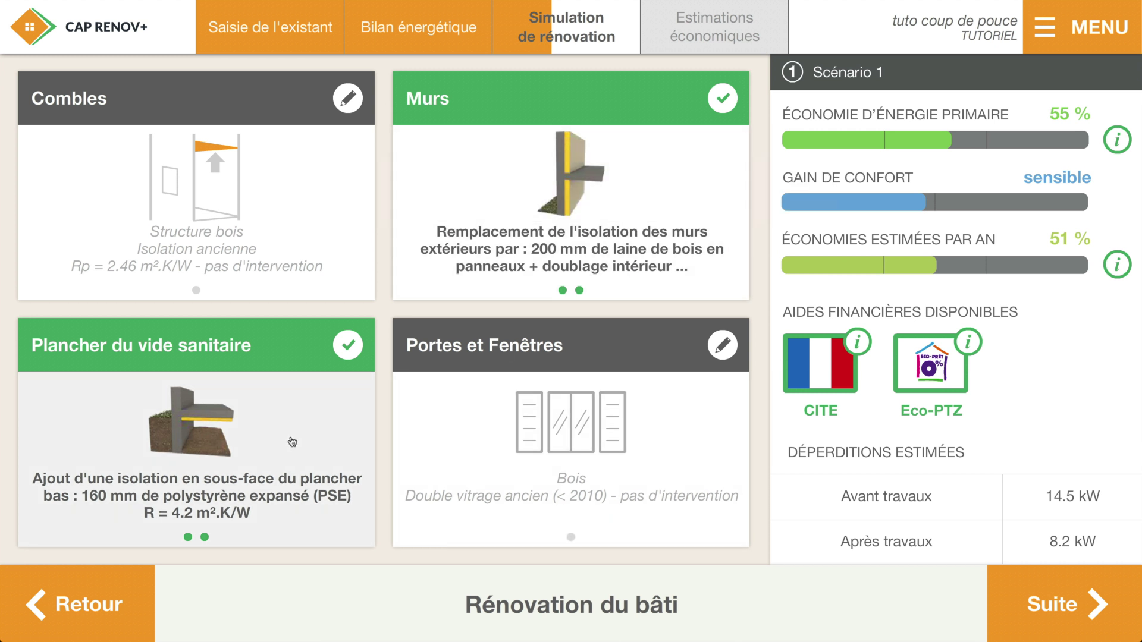
pyautogui.click(1034, 594)
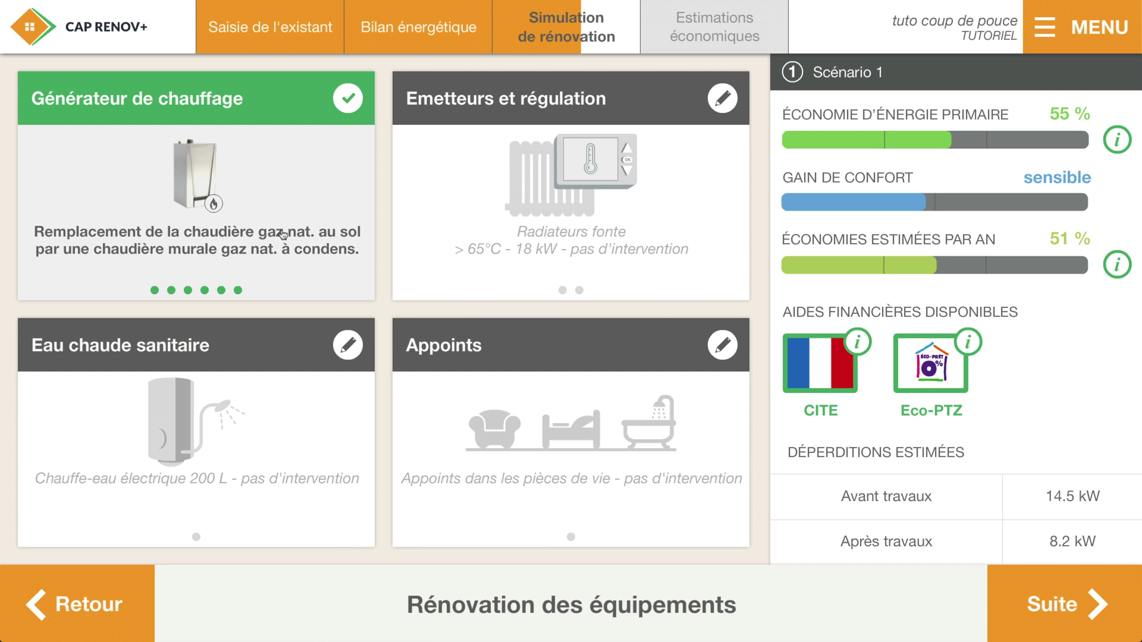
# Change the replacement heating generator to an air-to-water heat pump, keeping the remaining default options and a SCOP of 3.0.
pyautogui.click(283, 233)
pyautogui.click(408, 464)
pyautogui.click(292, 308)
pyautogui.click(995, 601)
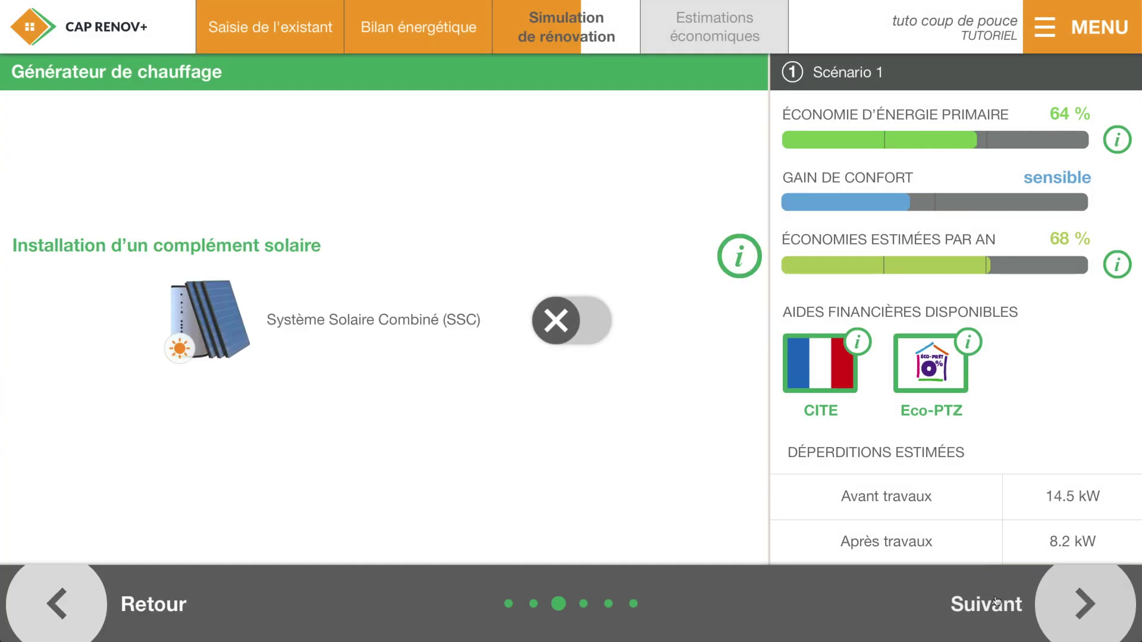
pyautogui.click(995, 600)
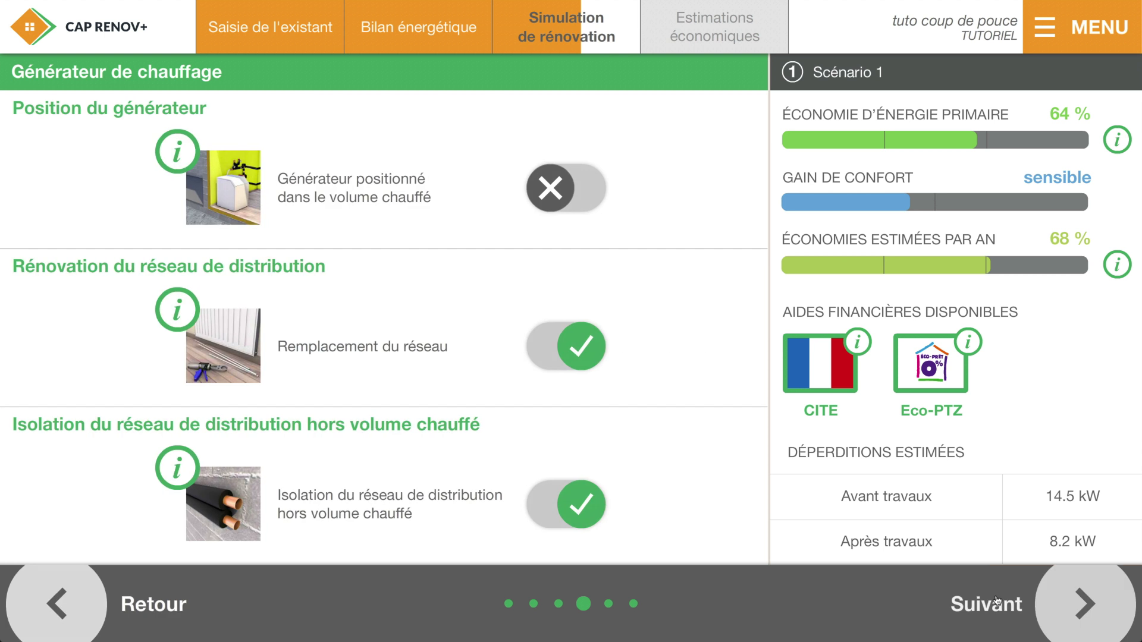
pyautogui.click(995, 601)
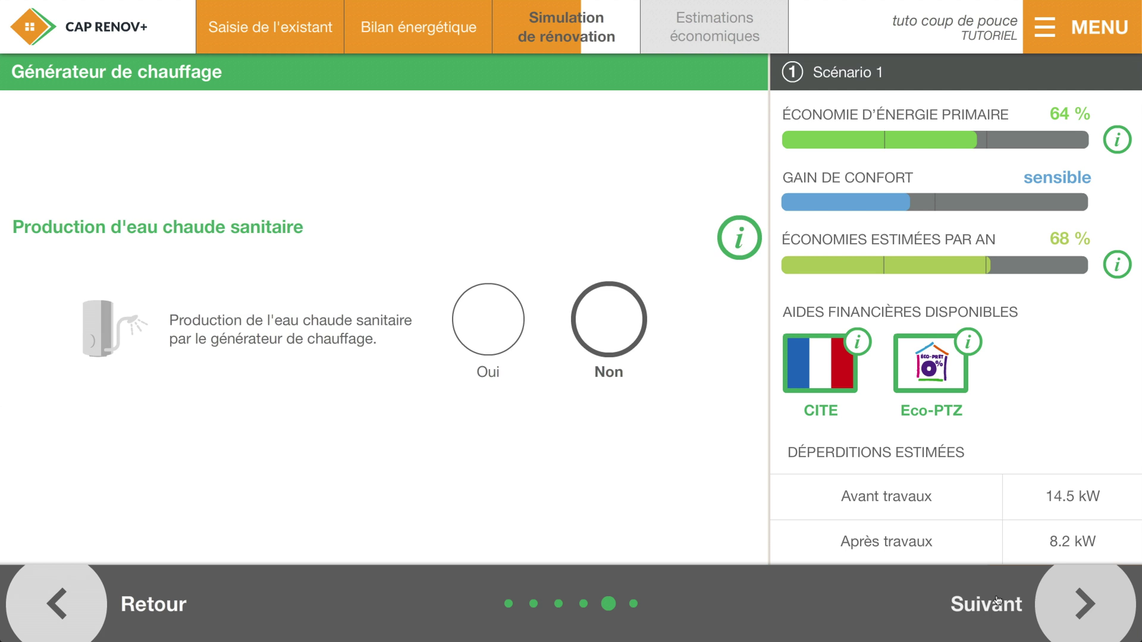
pyautogui.click(998, 600)
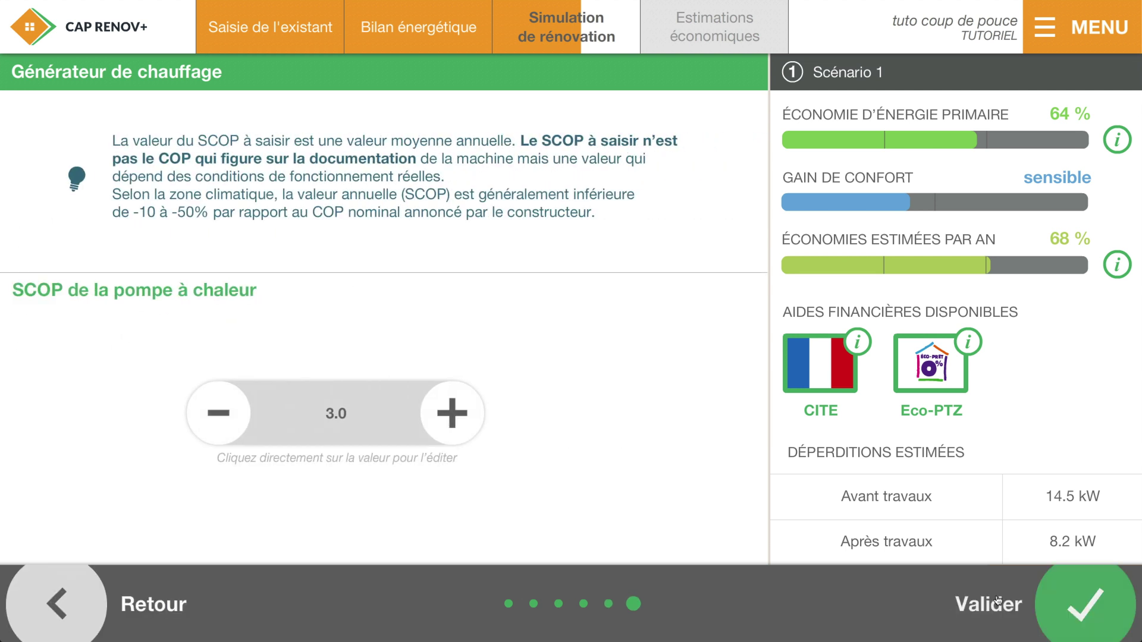
pyautogui.click(997, 600)
# Proceed to the energy balance after renovation and review the full list of proposed interventions.
pyautogui.click(997, 601)
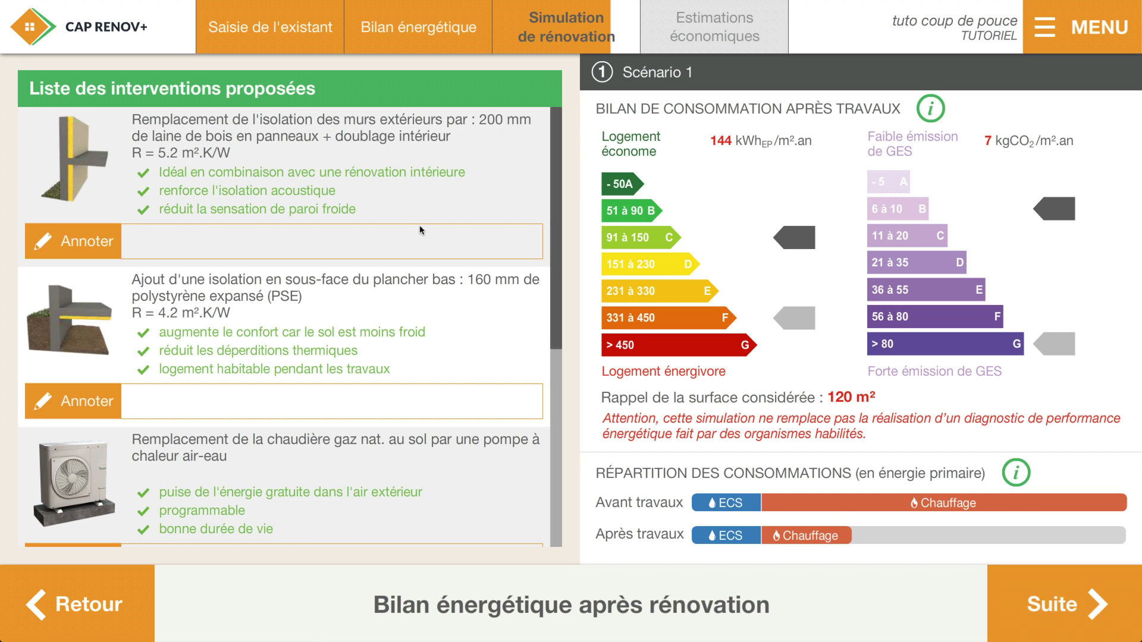
pyautogui.scroll(-3, 428, 241)
pyautogui.scroll(-4, 428, 241)
pyautogui.scroll(8, 428, 242)
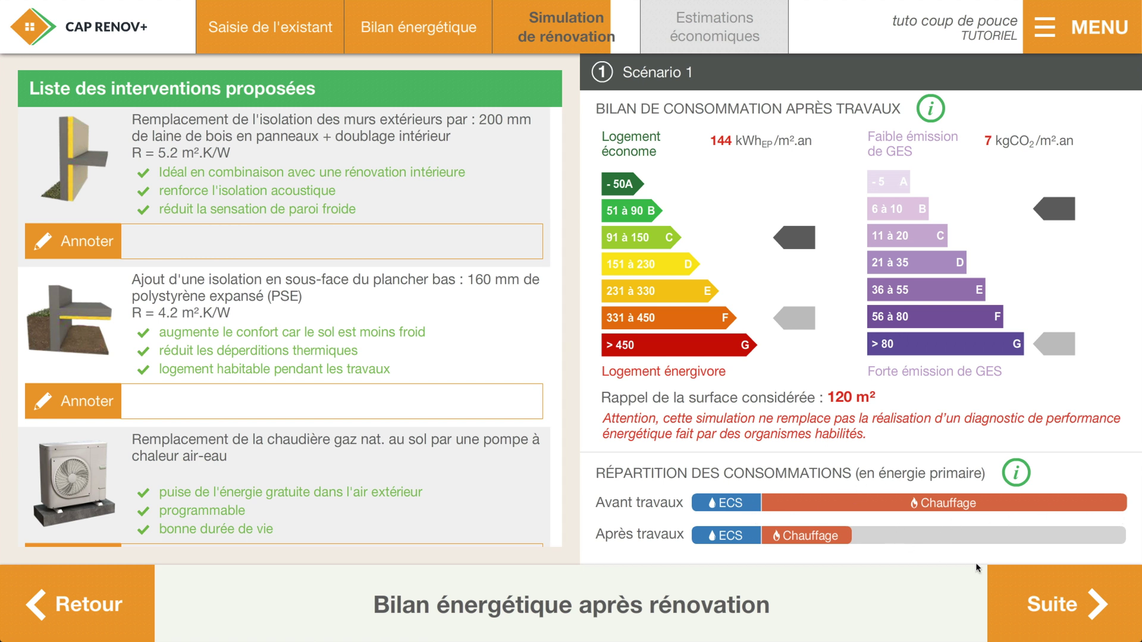
# Continue past the finalised renovation proposal to the economic estimation, keeping the economic approach set to Oui.
pyautogui.click(1043, 591)
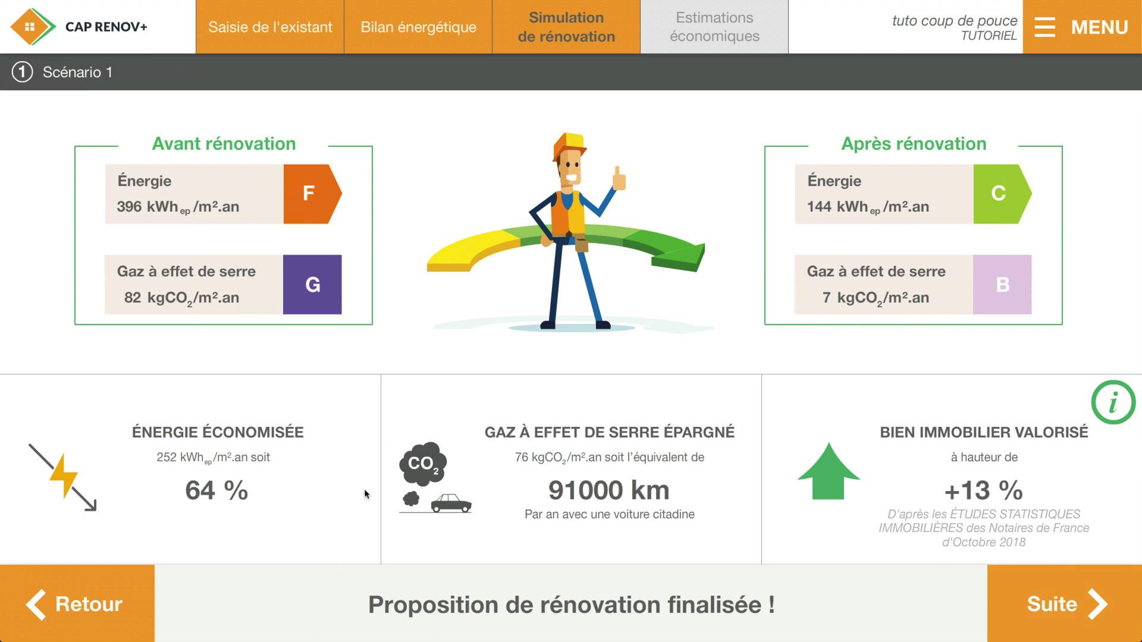
pyautogui.click(1020, 576)
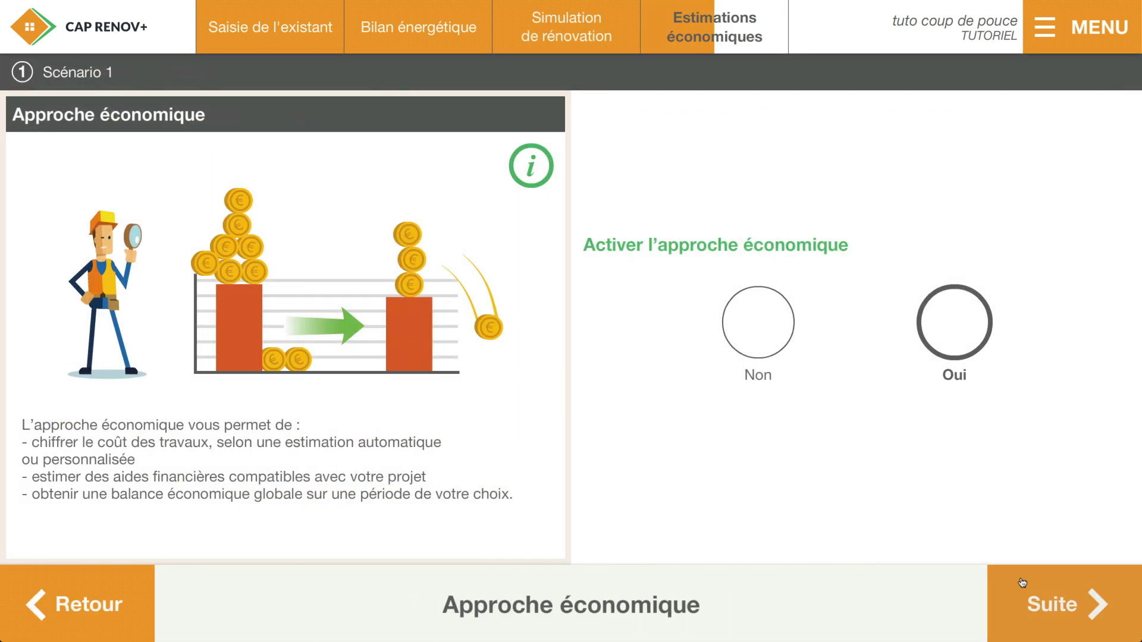
pyautogui.click(1022, 582)
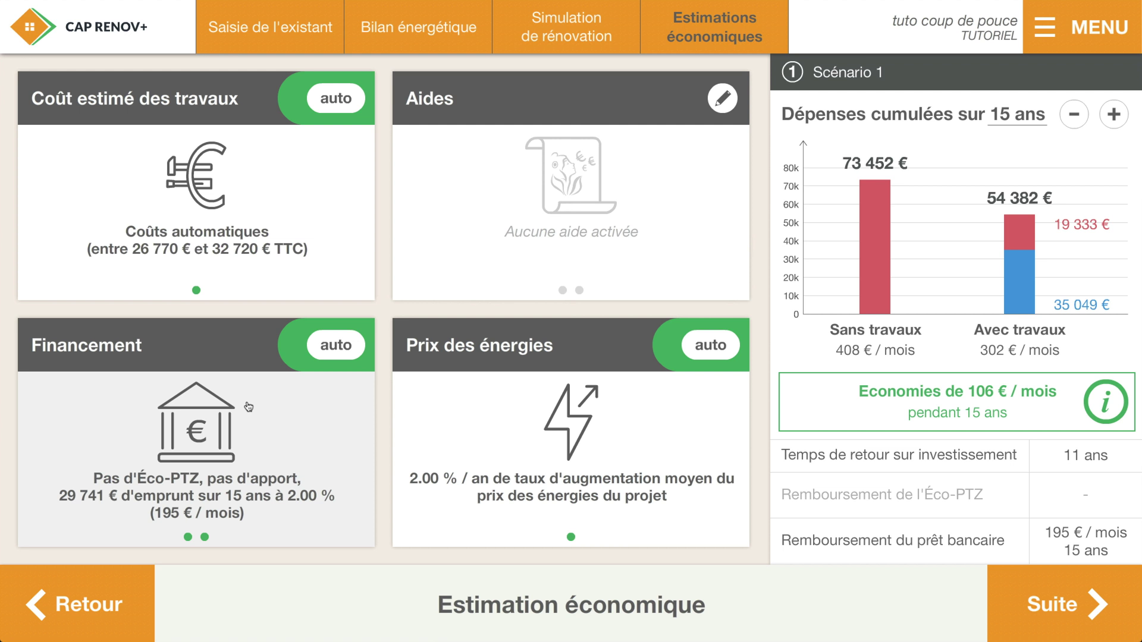
# Open the financial aids of the scenario and activate the Crédit d'Impôt Transition Énergétique, accepting its conditions.
pyautogui.click(421, 273)
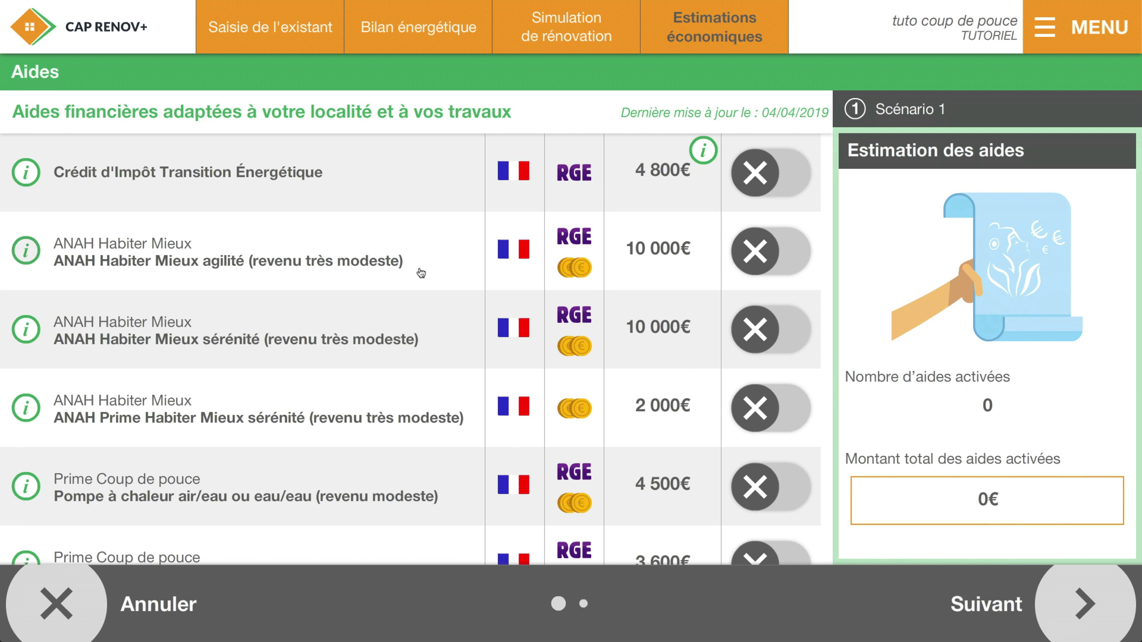
pyautogui.click(738, 178)
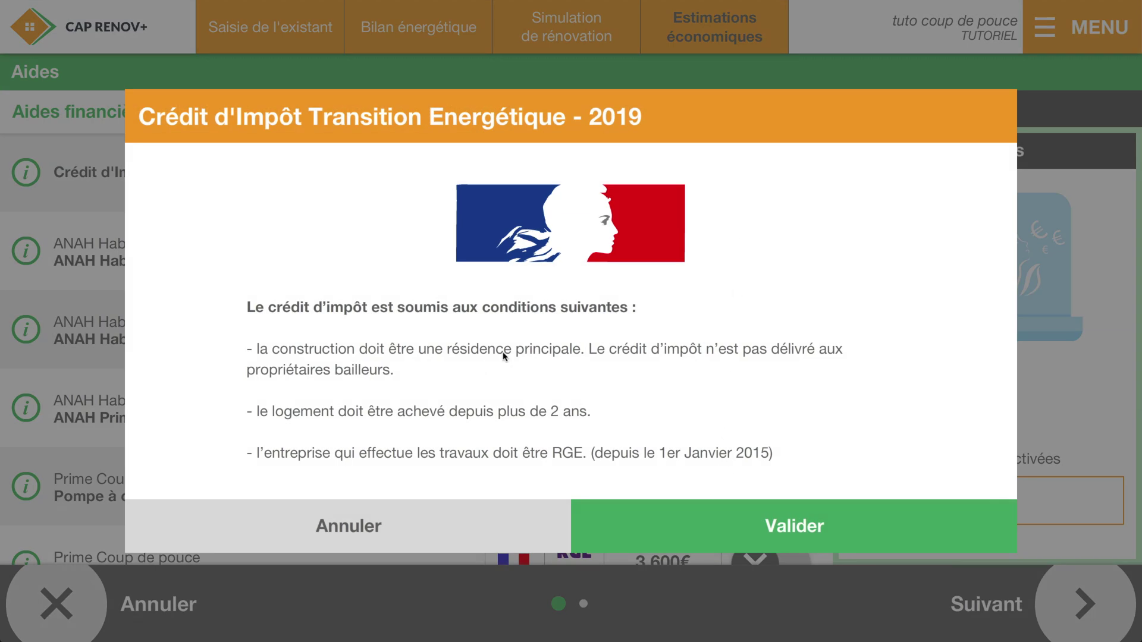
pyautogui.click(638, 522)
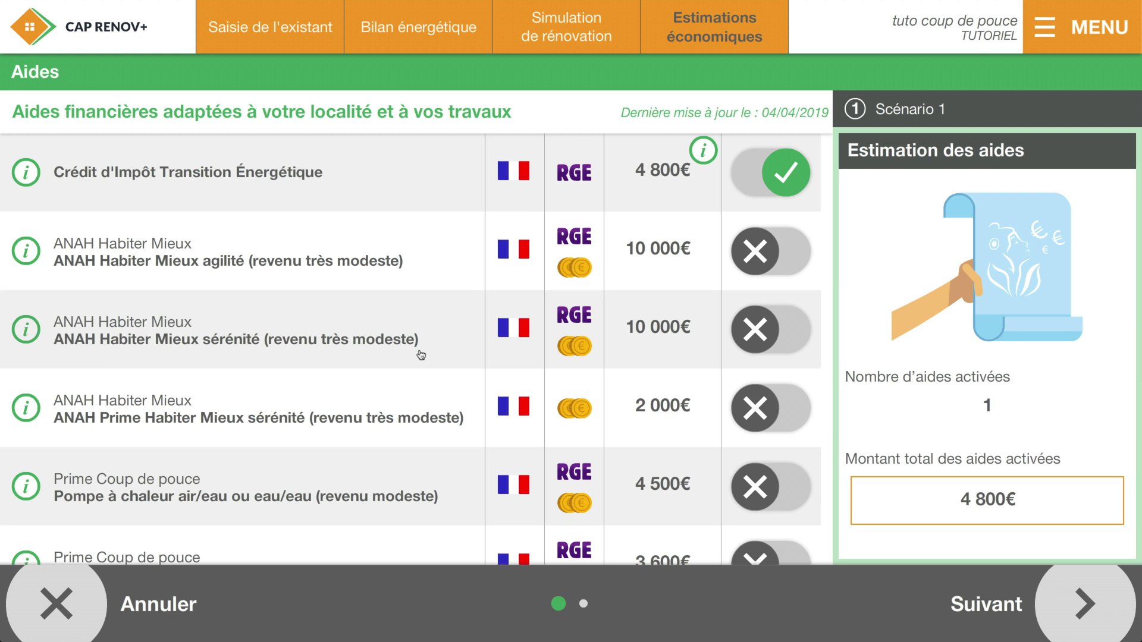
# Review the description and conditions of the Prime Coup de pouce for the air/eau heat pump, and activate this aid.
pyautogui.scroll(-3, 347, 434)
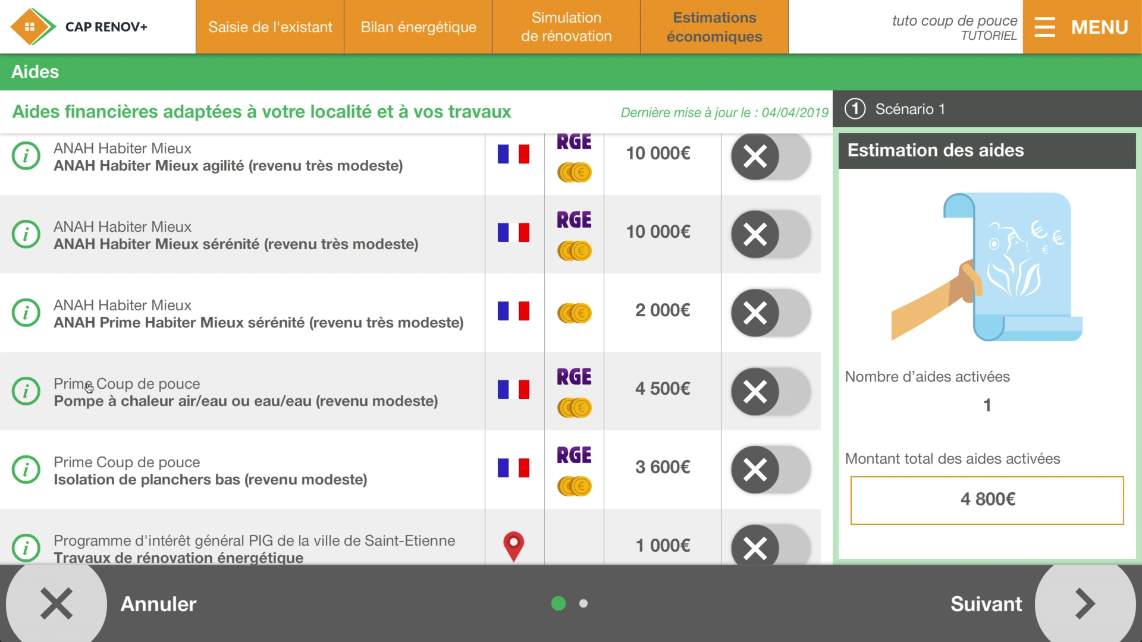
pyautogui.click(26, 392)
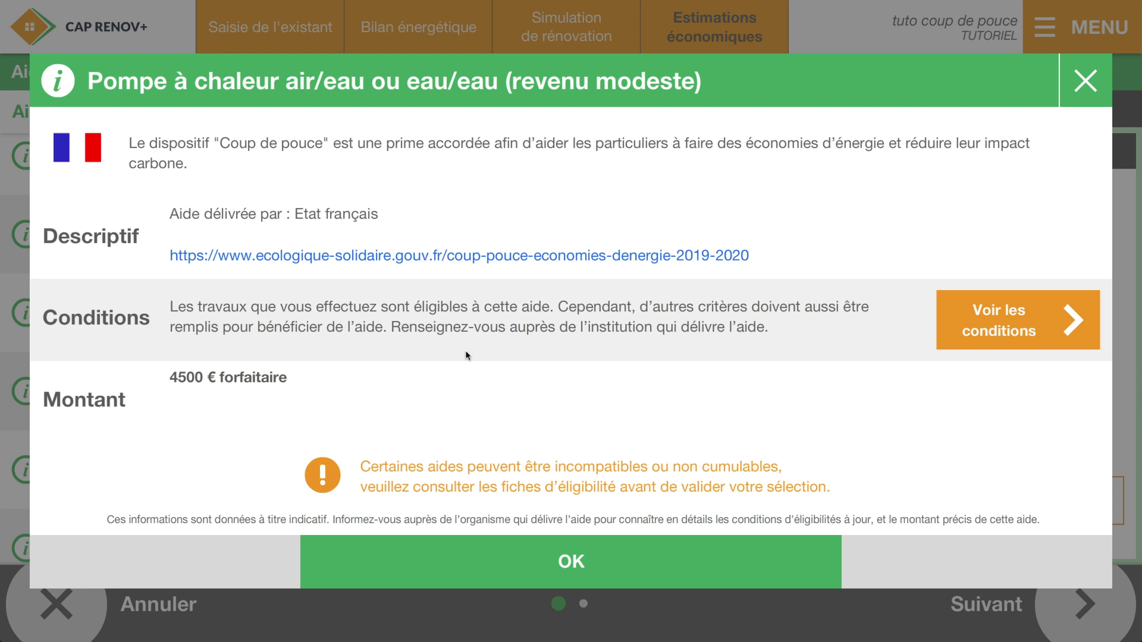
pyautogui.click(992, 332)
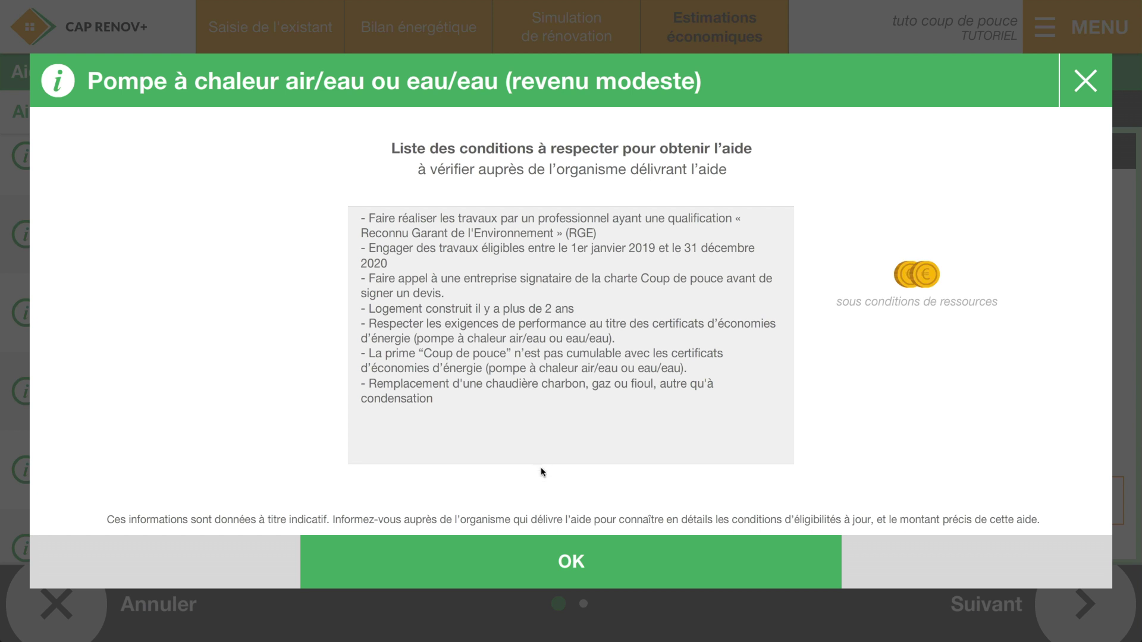
pyautogui.click(560, 550)
pyautogui.click(558, 538)
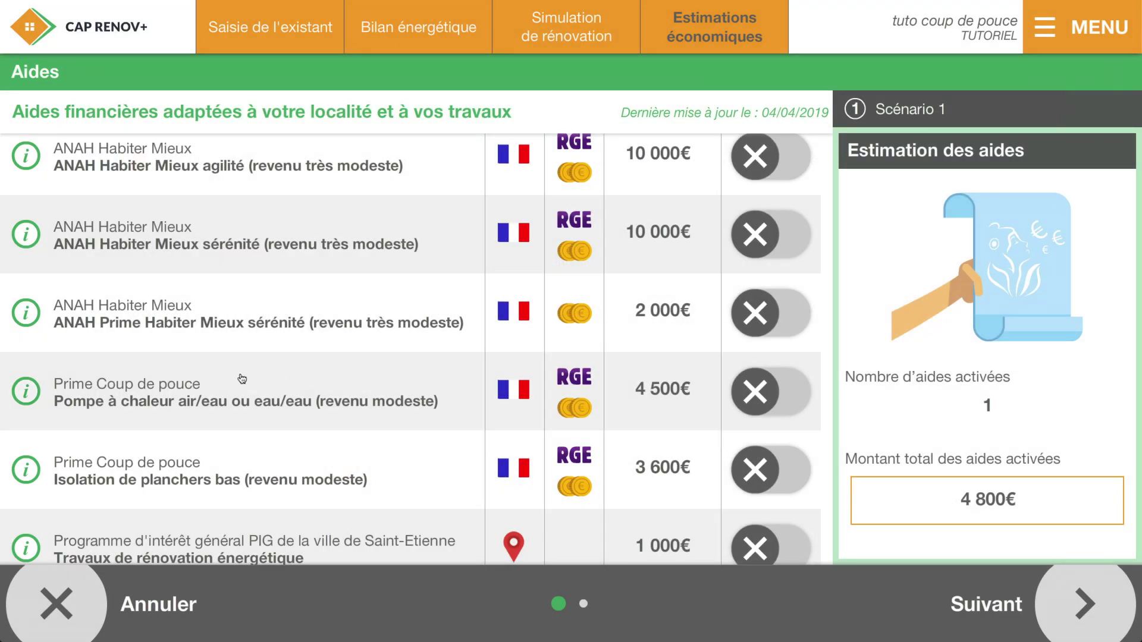
pyautogui.click(787, 403)
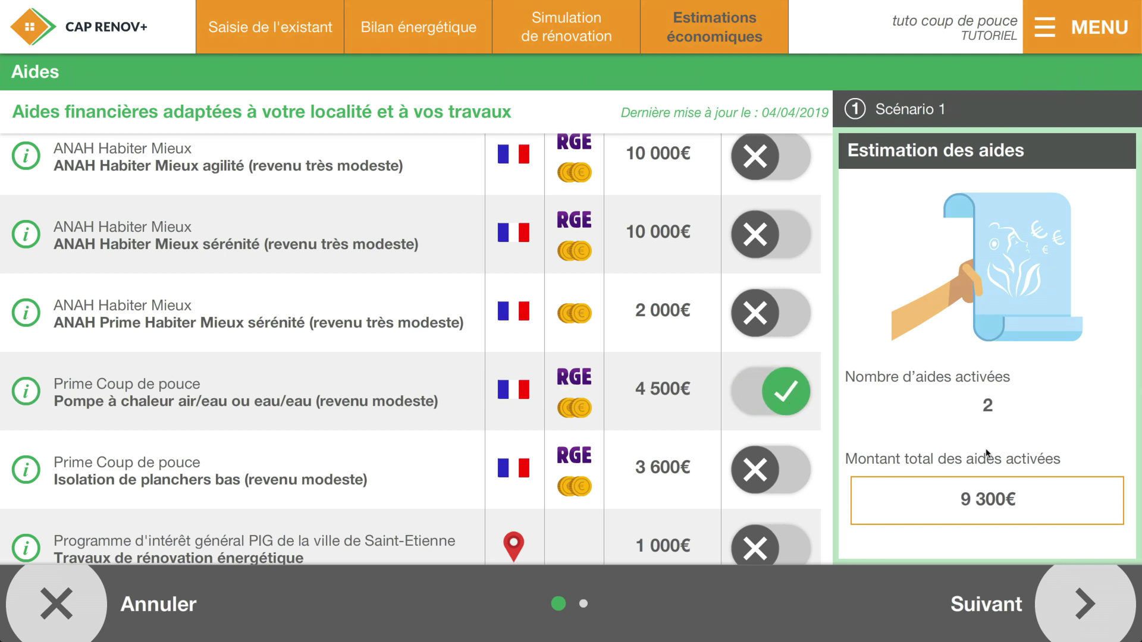
# Examine how the amount of the Crédit d'Impôt Transition Énergétique is calculated, and close the explanation.
pyautogui.scroll(3, 633, 387)
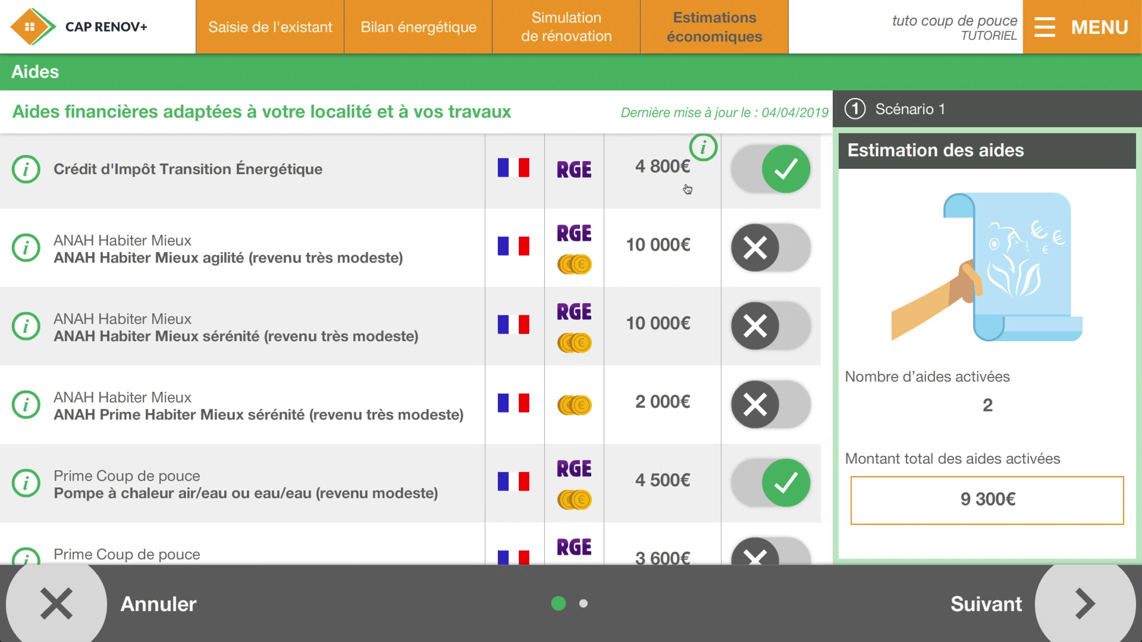
pyautogui.click(704, 158)
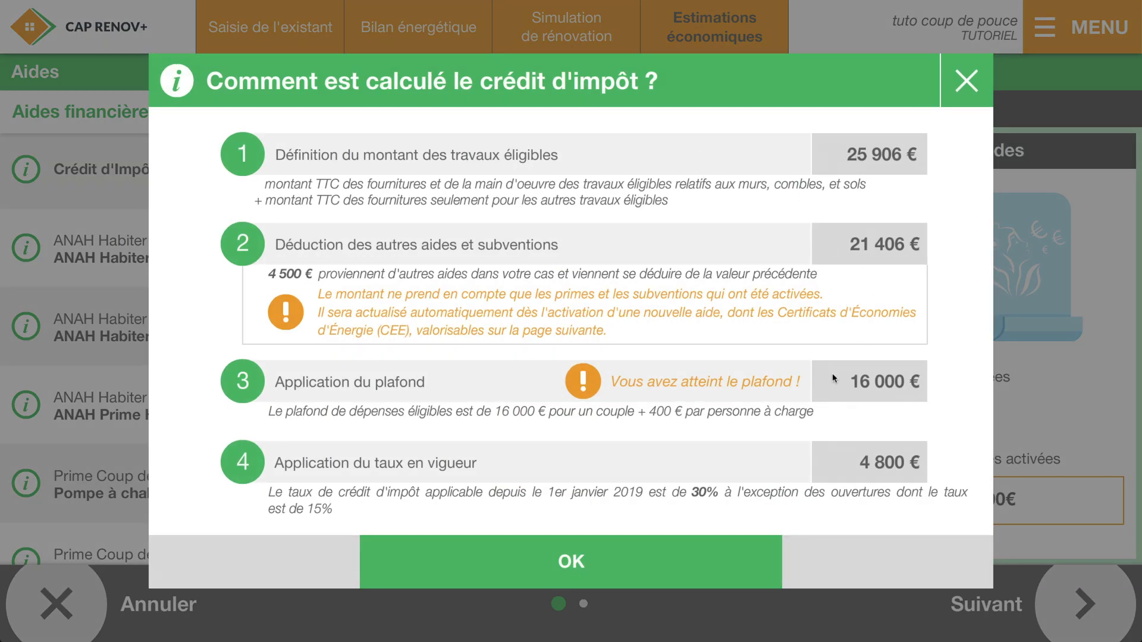
pyautogui.click(716, 538)
# Activate the Prime Coup de pouce for "Isolation de planchers bas" and continue to the Certificat d'Économies d'Énergie page.
pyautogui.scroll(-2, 684, 345)
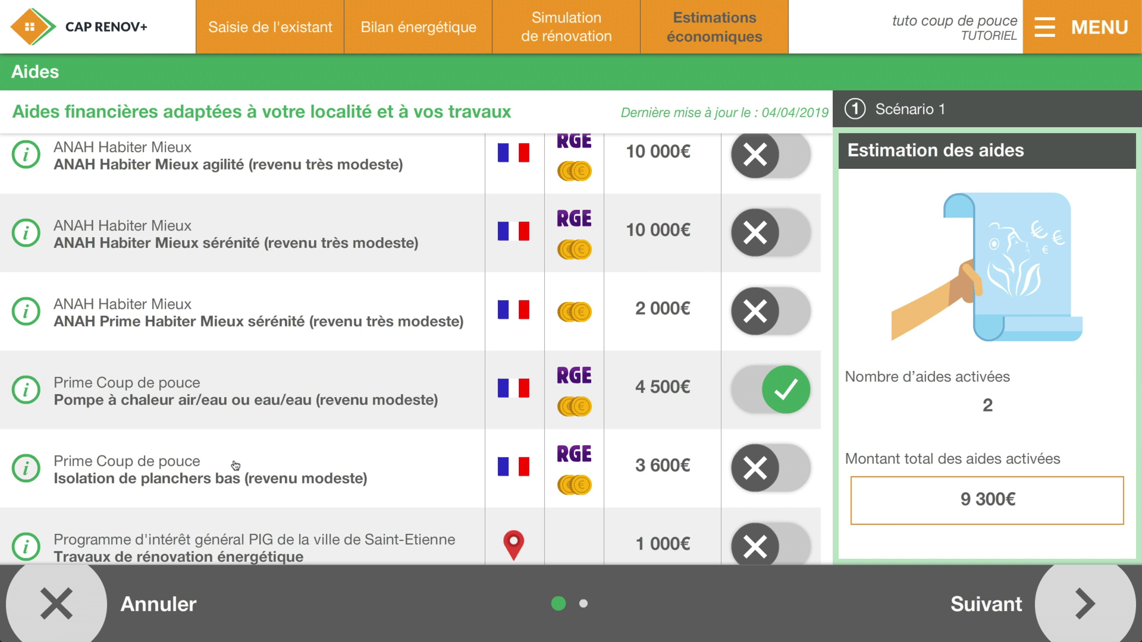
pyautogui.click(752, 472)
pyautogui.scroll(2, 505, 381)
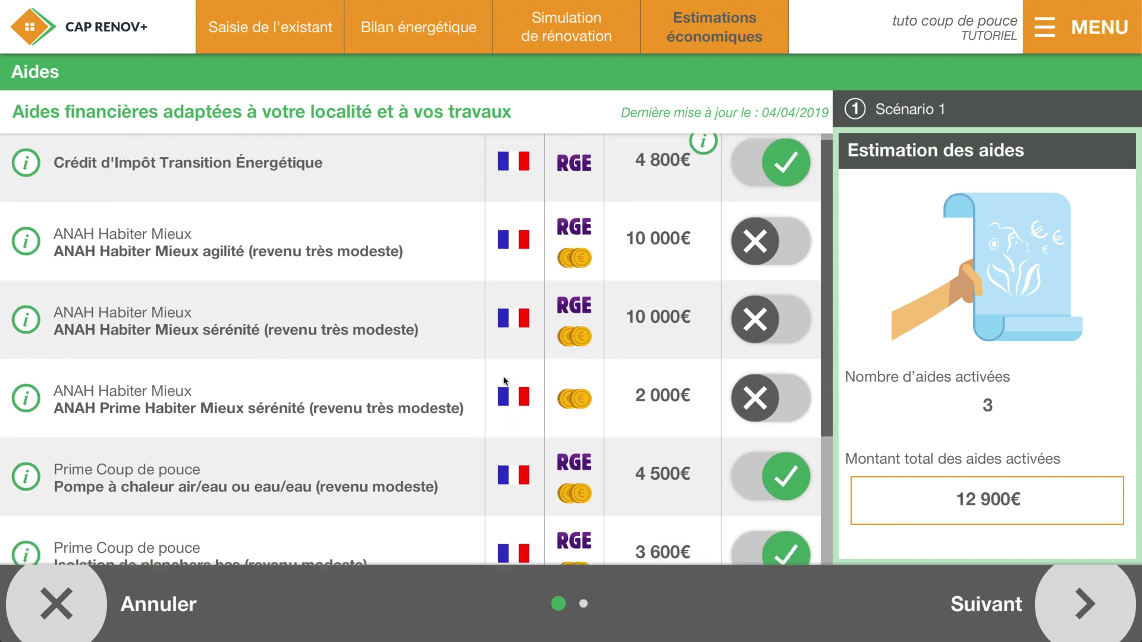
pyautogui.scroll(-2, 505, 381)
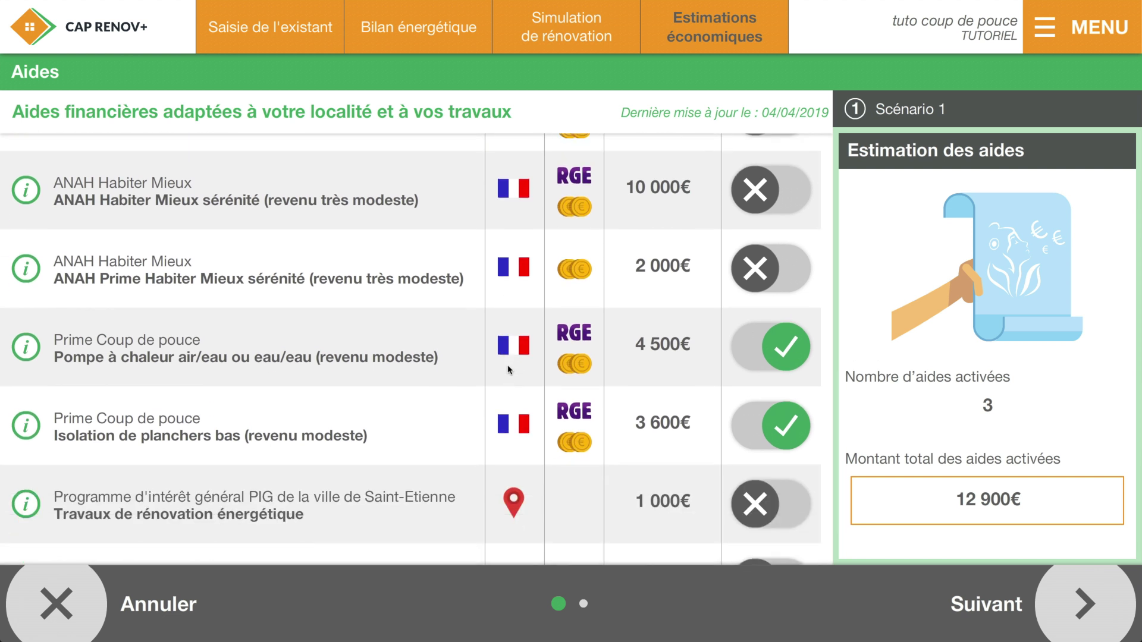
pyautogui.click(1019, 611)
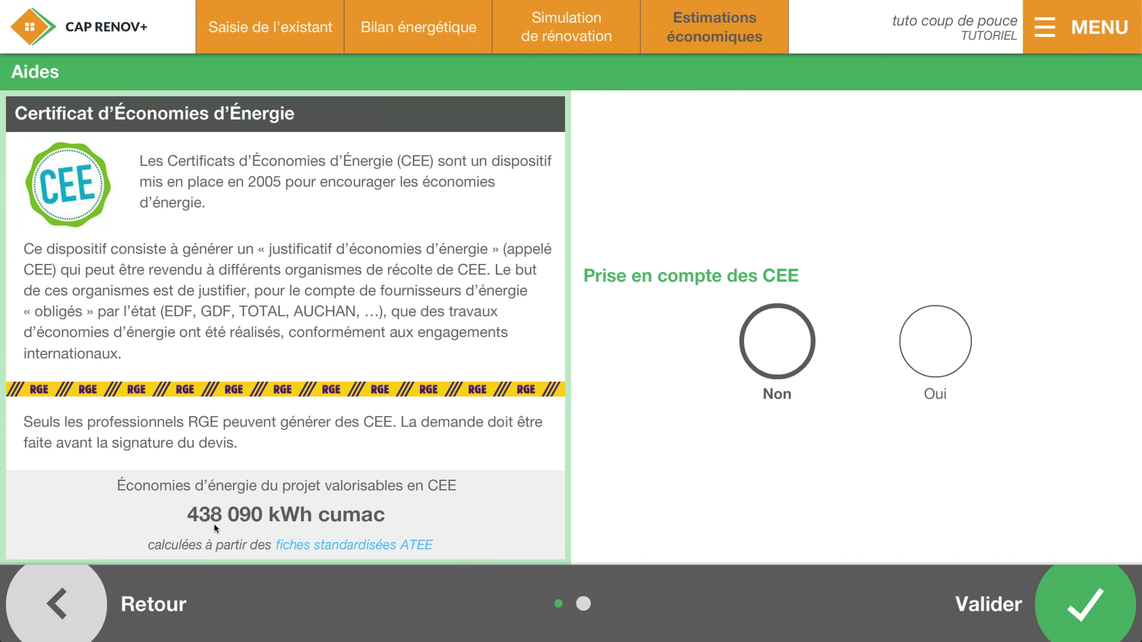
# Return to the aids list, deactivate the Prime Coup de pouce for "Isolation de planchers bas" and reopen the Certificat d'Économies d'Énergie page.
pyautogui.click(100, 600)
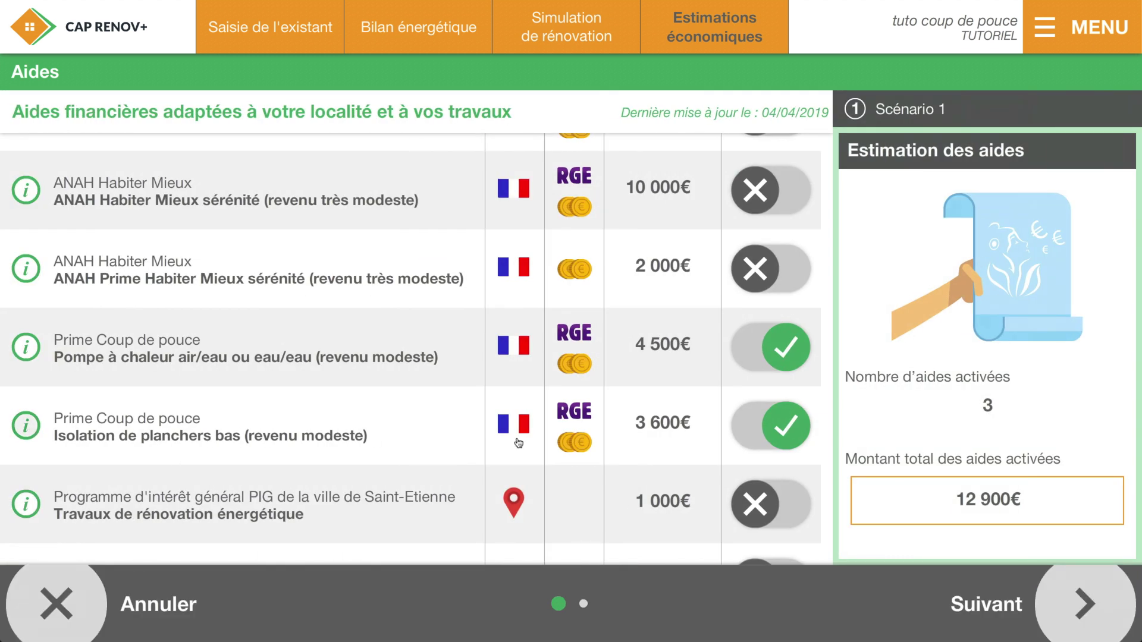
pyautogui.click(757, 437)
pyautogui.click(1085, 603)
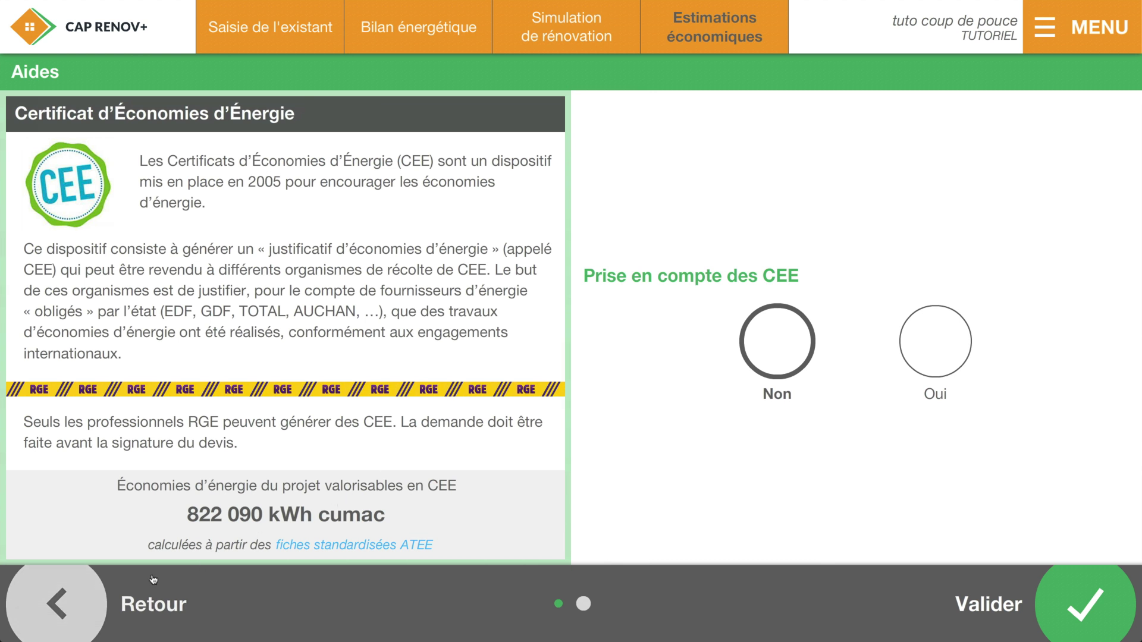
# Reactivate the Prime Coup de pouce for "Isolation de planchers bas" and continue to the Certificat d'Économies d'Énergie page.
pyautogui.click(72, 578)
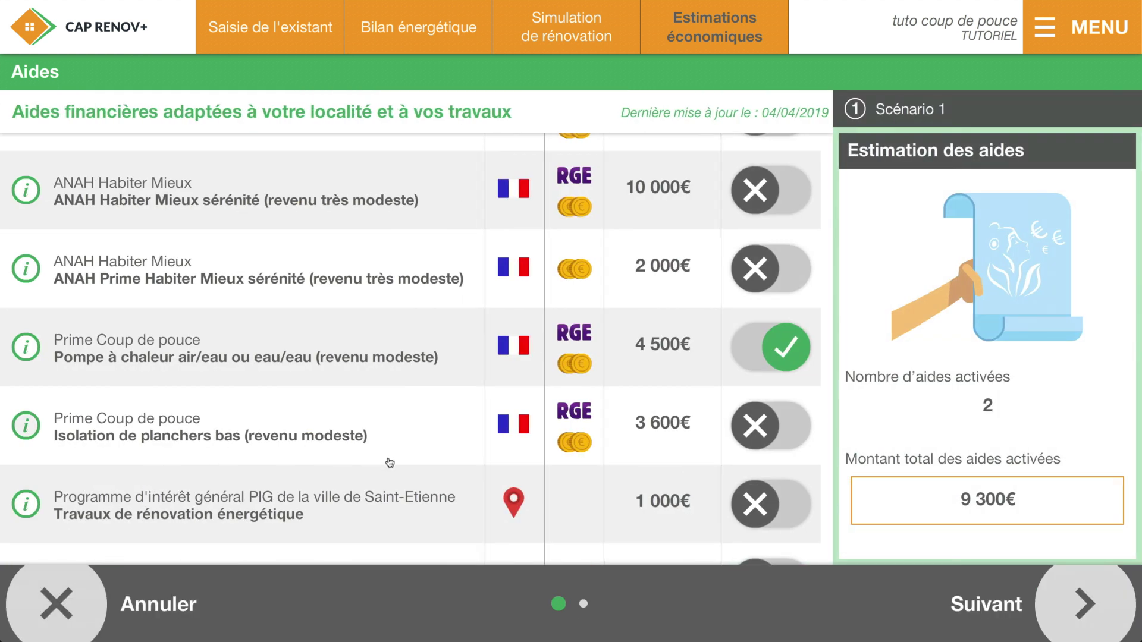
pyautogui.click(767, 441)
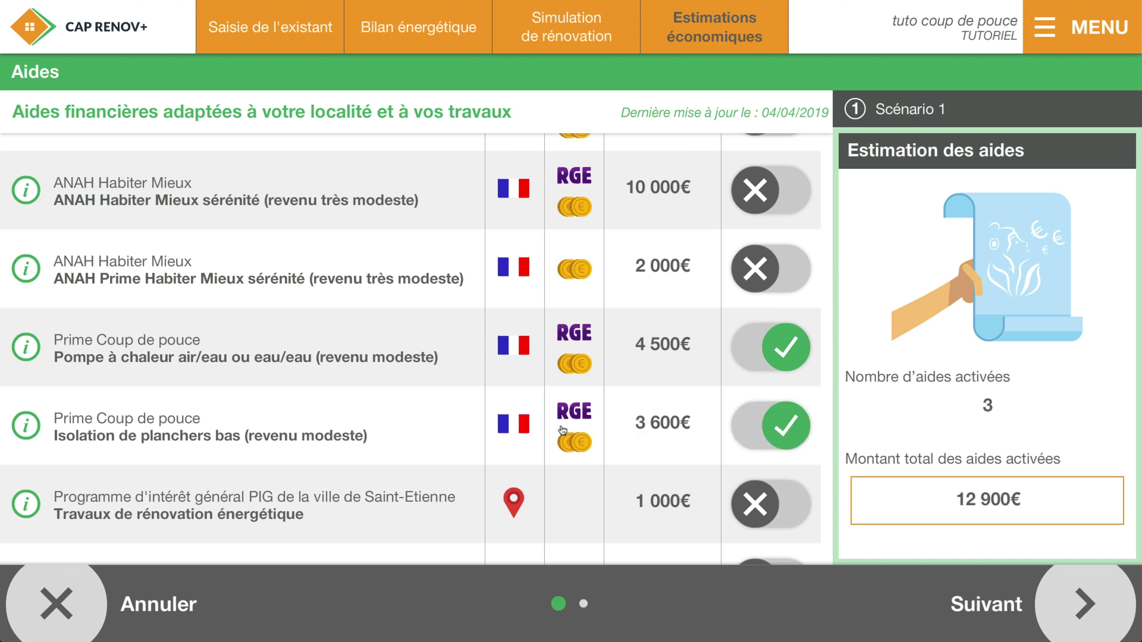
pyautogui.click(1002, 586)
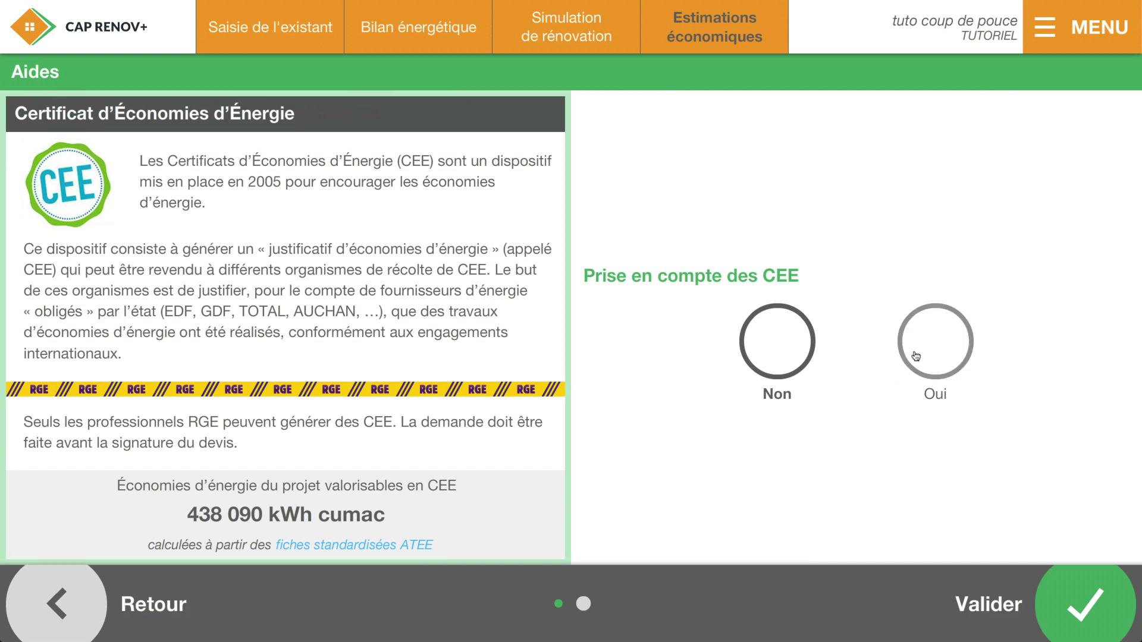
# Set "Prise en compte des CEE" to Oui, keeping Calcul auto for the amount paid to the client, and validate the aids.
pyautogui.click(916, 356)
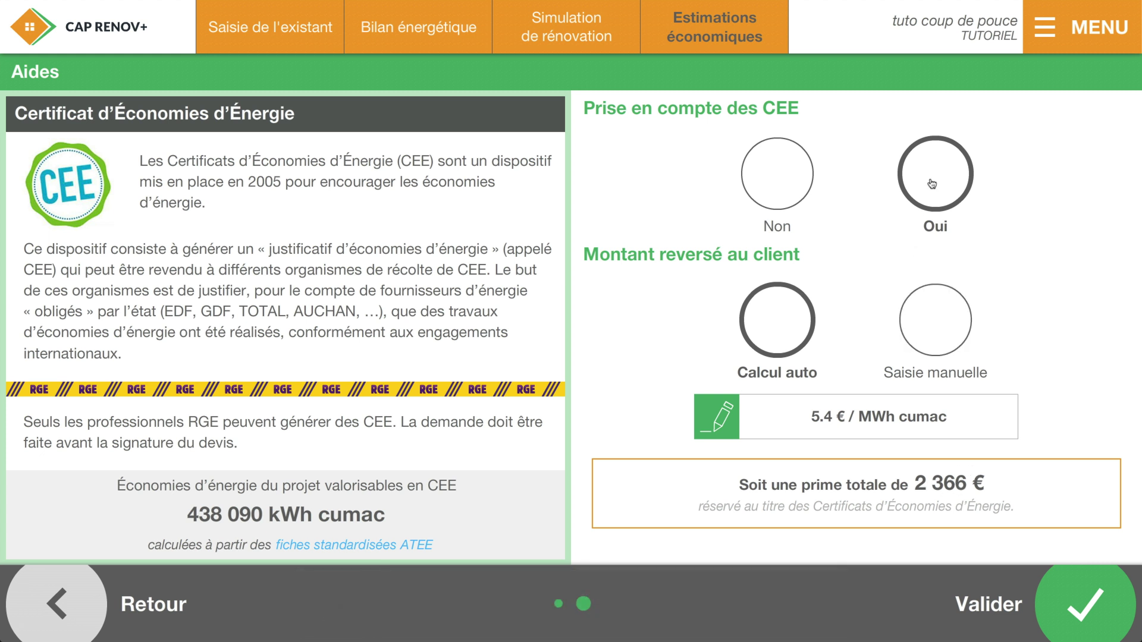
pyautogui.click(790, 191)
pyautogui.click(943, 337)
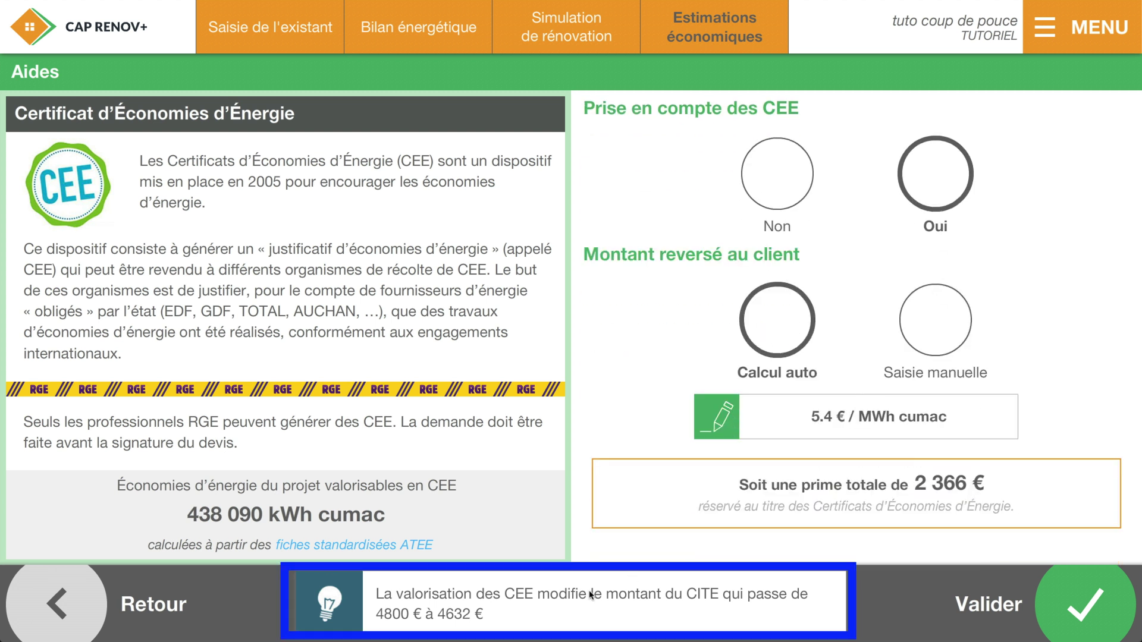
pyautogui.click(682, 594)
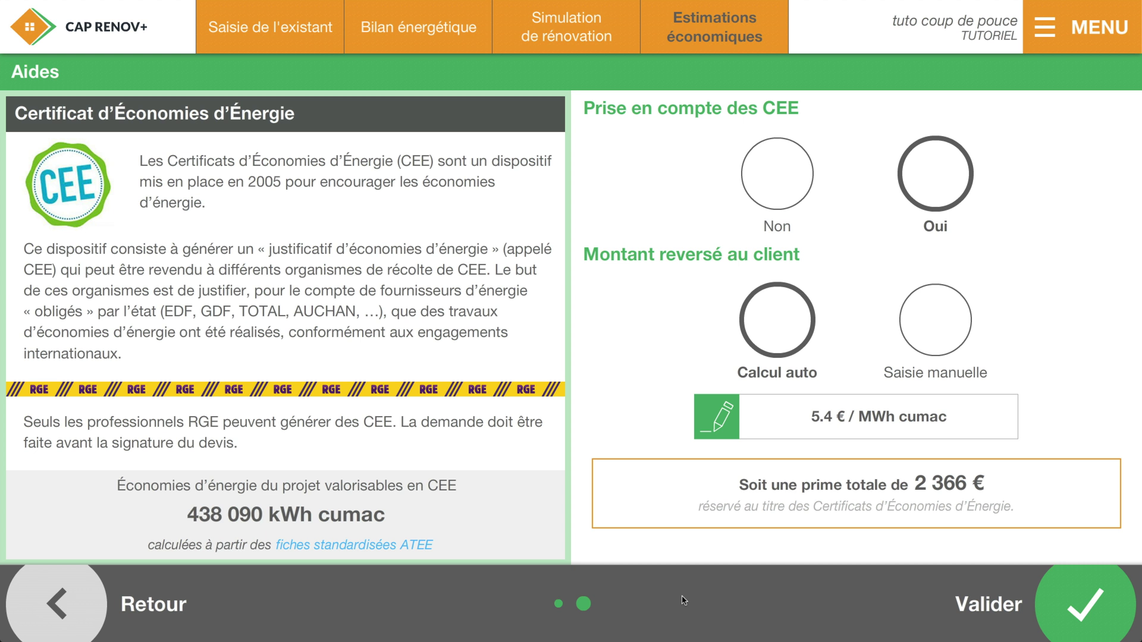
pyautogui.click(1073, 595)
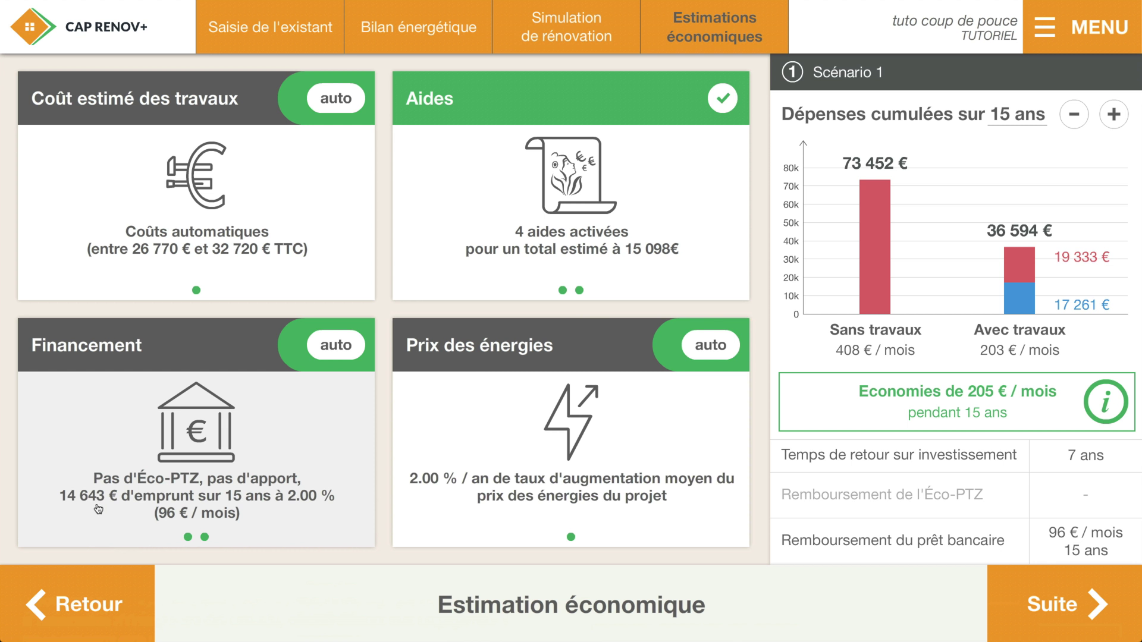
# Set the financing's Éco prêt à taux zéro to "Bouquet 3 travaux", keep the proposed bank loan settings and validate.
pyautogui.click(169, 521)
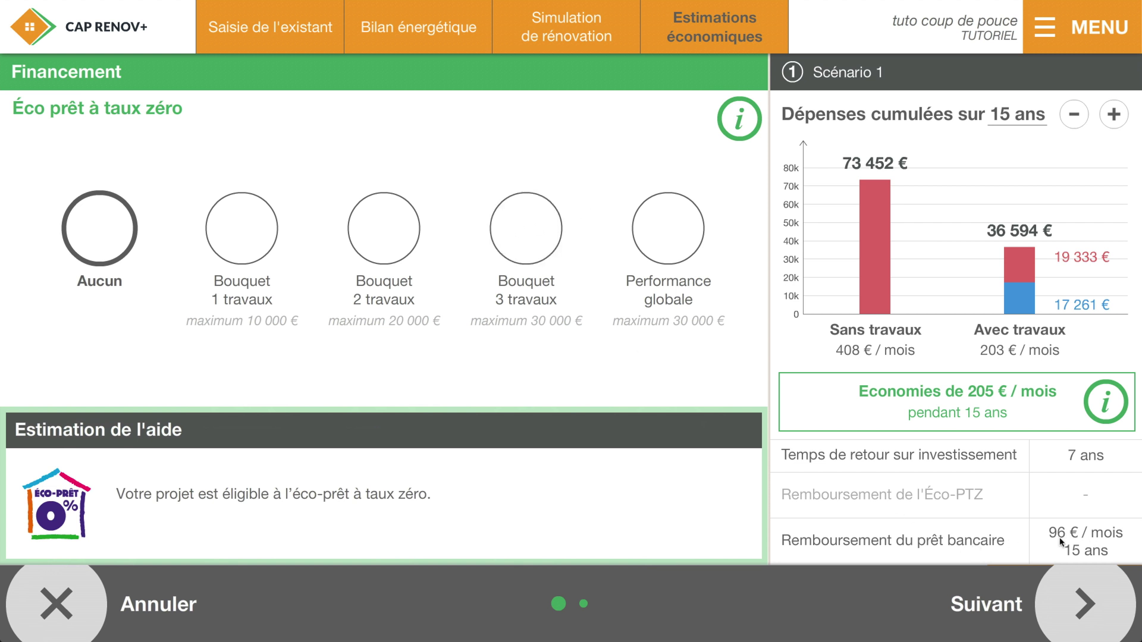
pyautogui.click(516, 252)
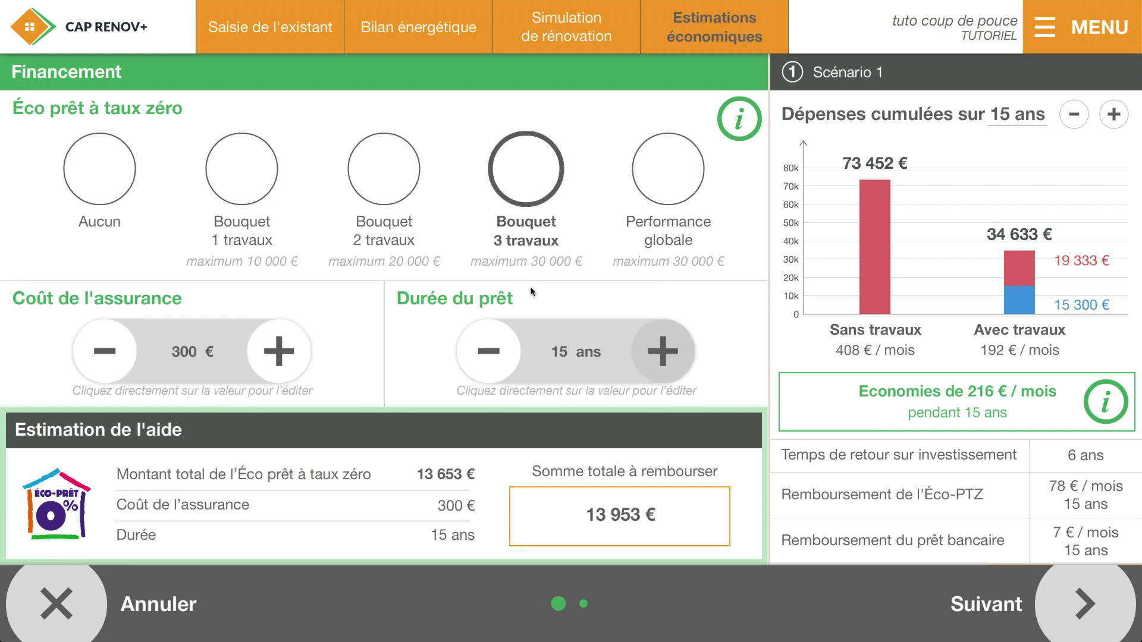
pyautogui.click(997, 605)
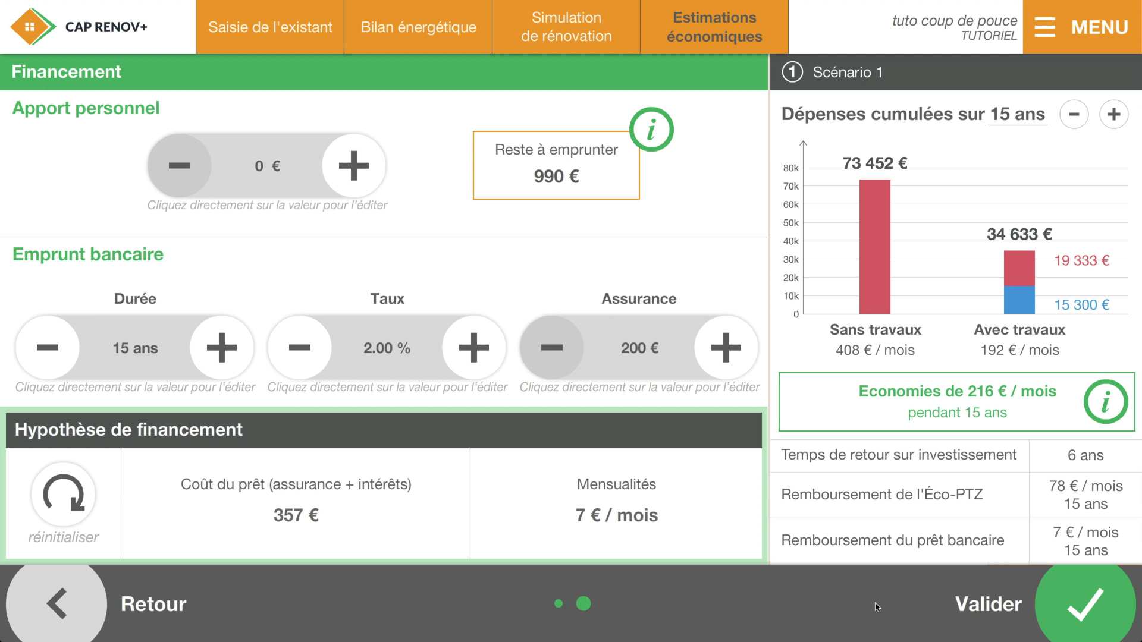
pyautogui.click(972, 605)
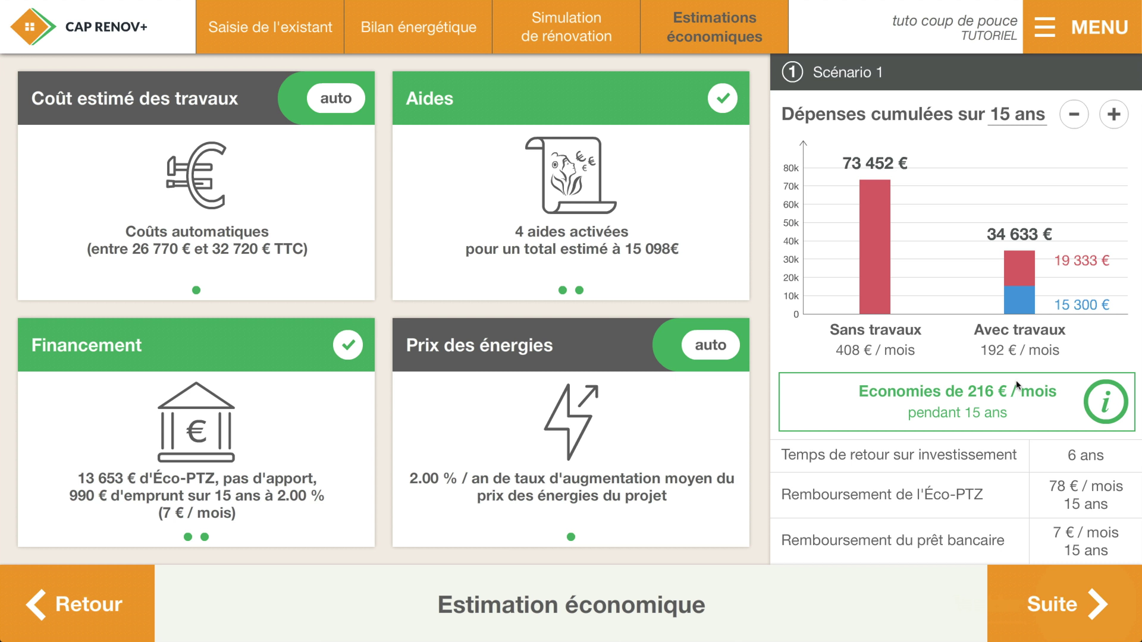
# Activate the "ANAH Habiter Mieux agilité (revenu très modeste)" aid, confirm the change, and validate the aids with CEE still included.
pyautogui.click(688, 276)
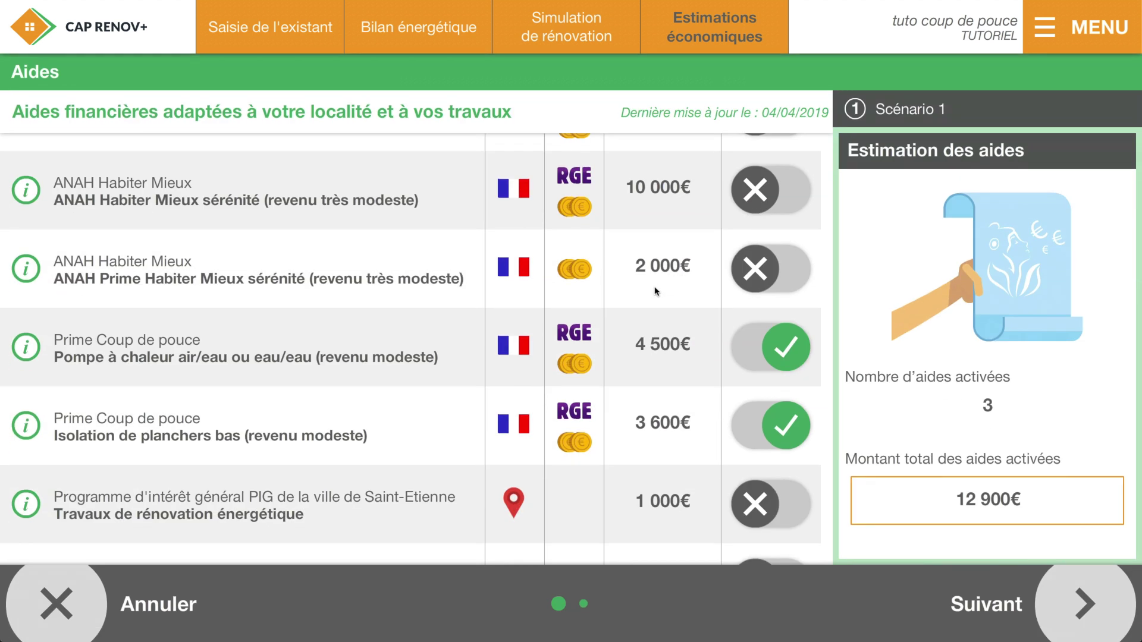
pyautogui.scroll(3, 655, 291)
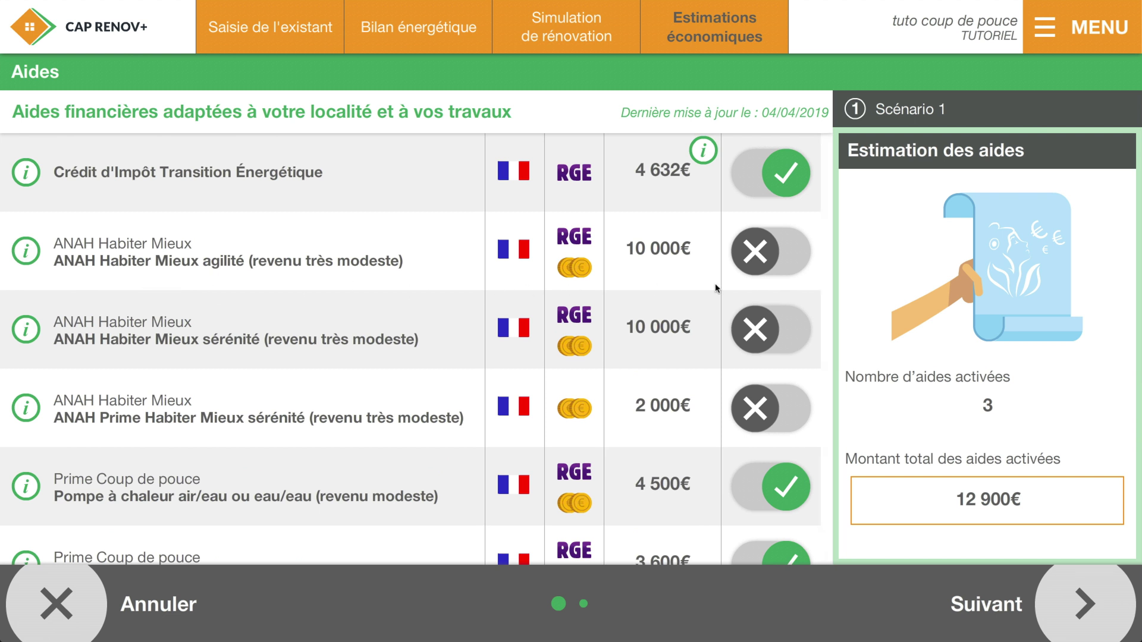
pyautogui.click(782, 268)
pyautogui.click(729, 433)
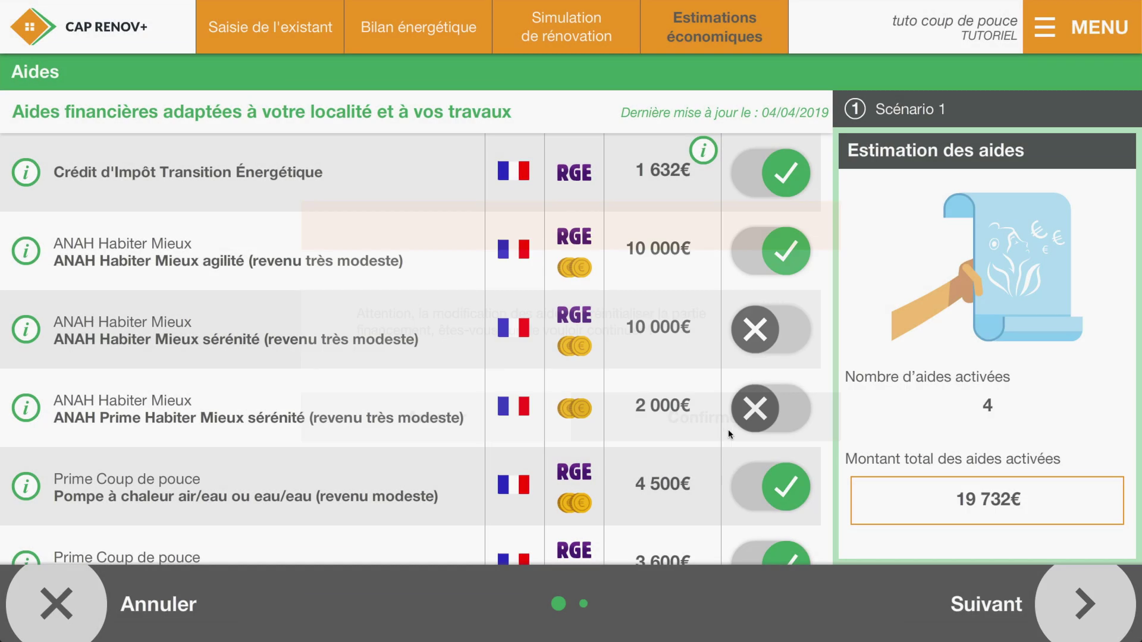
pyautogui.click(1002, 609)
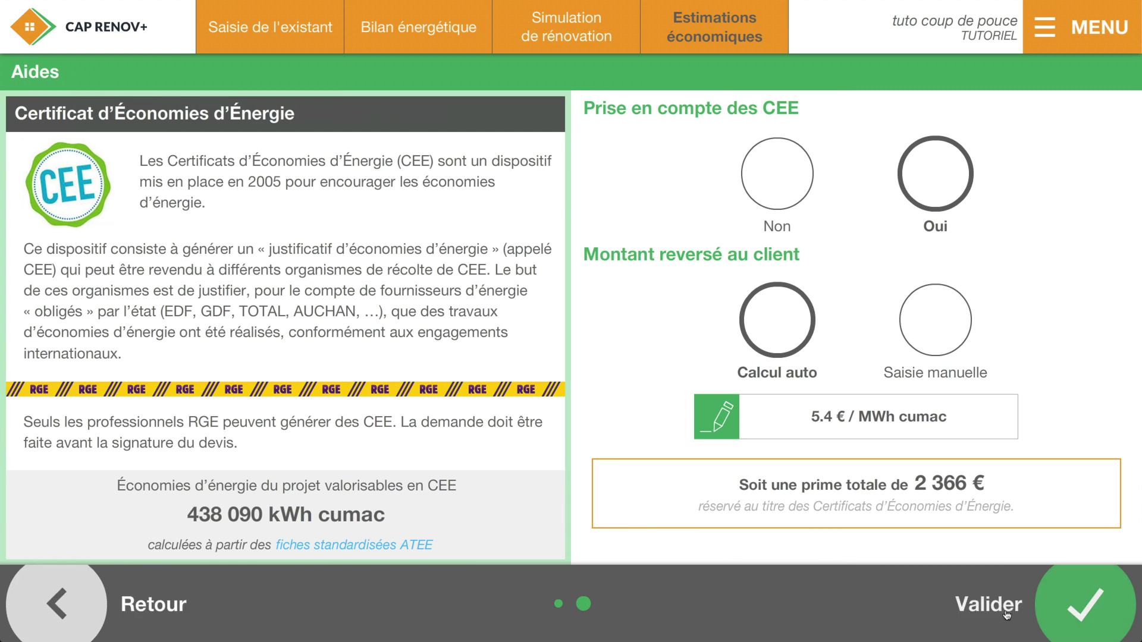
pyautogui.click(1006, 616)
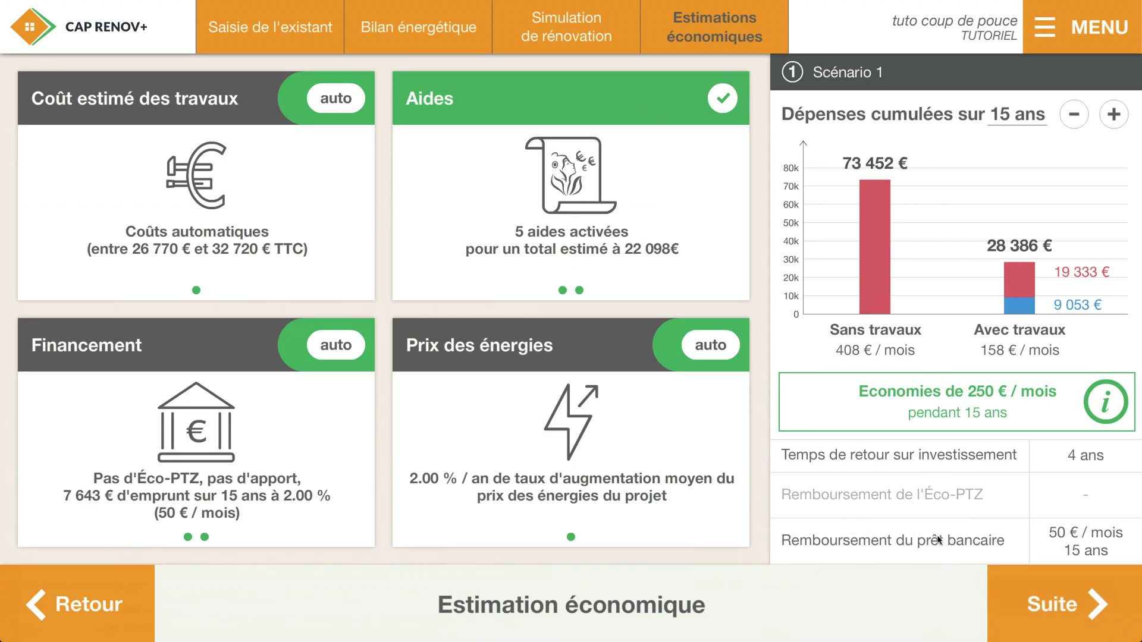